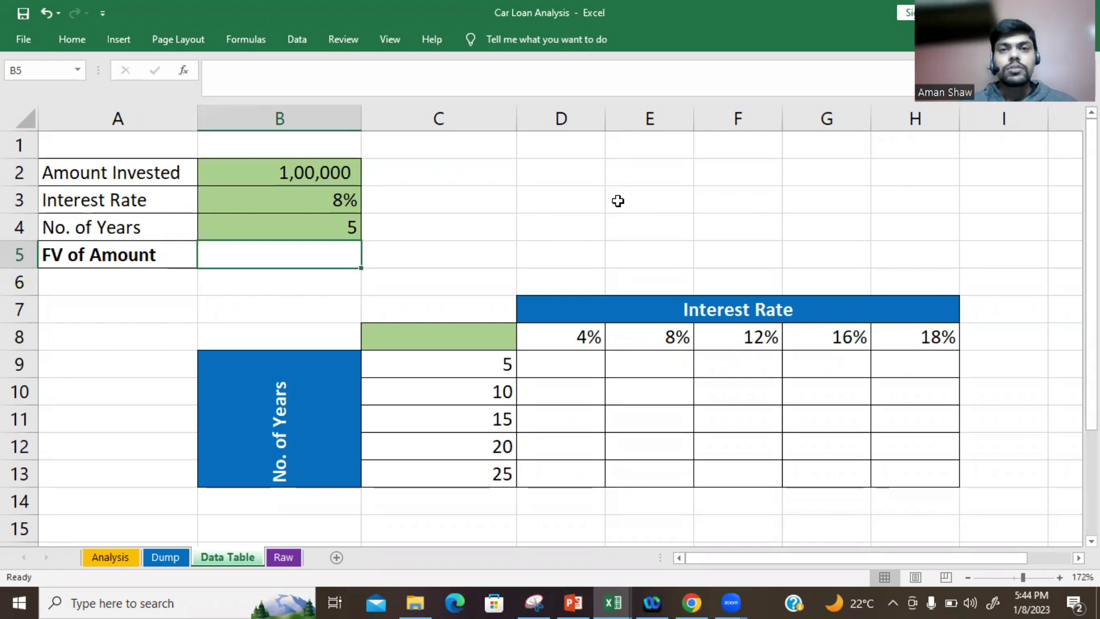
Step: Look over the amount, rate and year inputs and the table's empty results grid
key(Right)
key(Left)
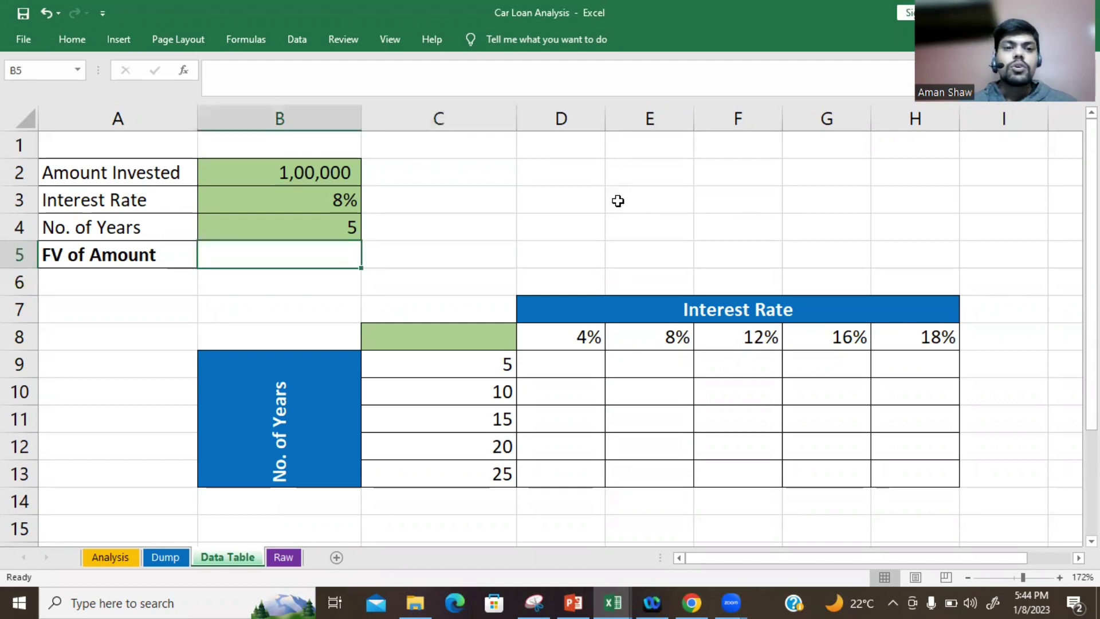
key(Up)
key(Up)
key(Up)
key(Left)
key(Right)
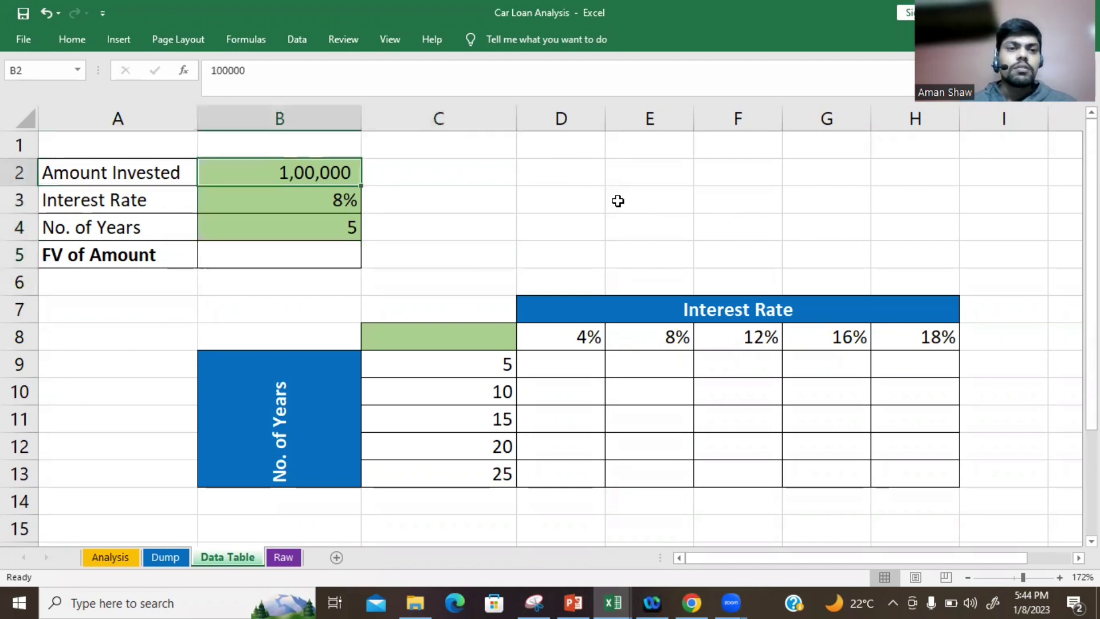
key(Left)
key(Right)
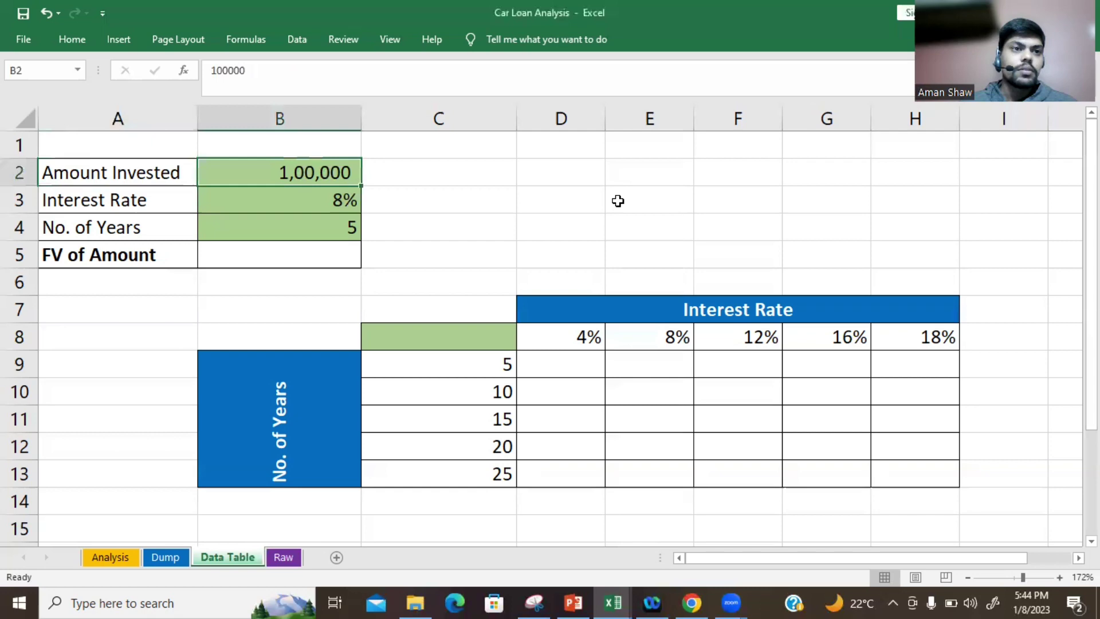
key(Left)
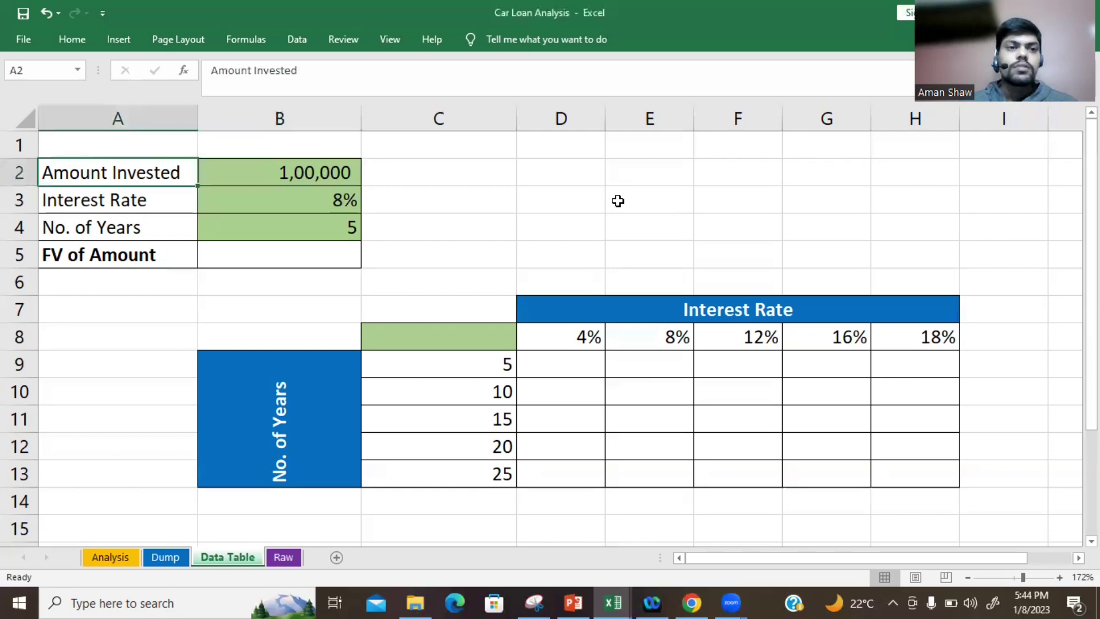
key(Right)
key(Down)
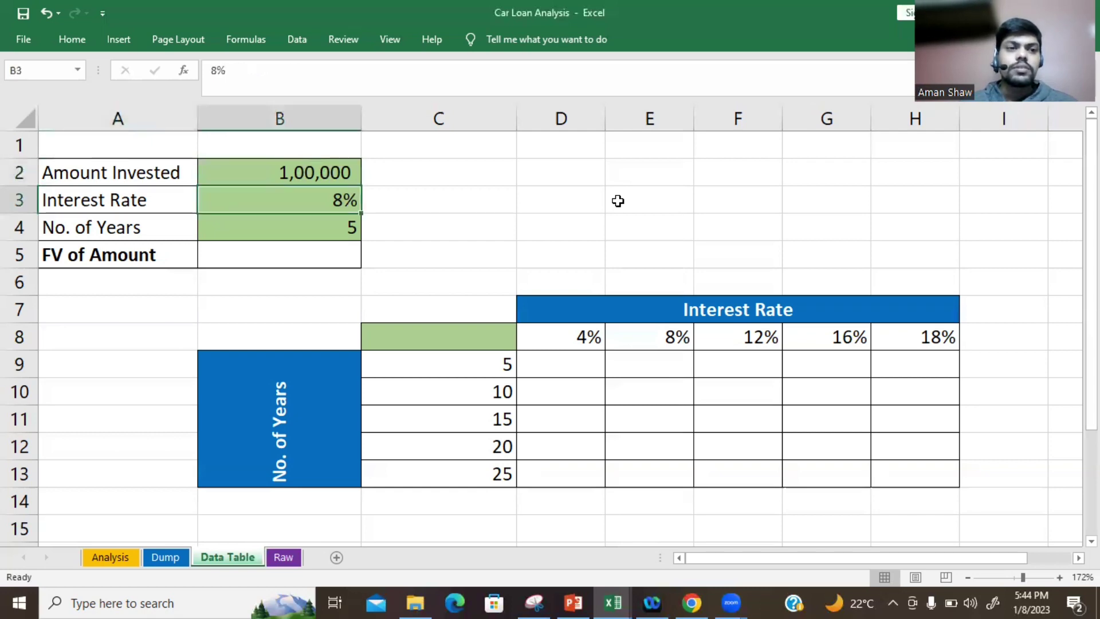
key(Down)
key(Down)
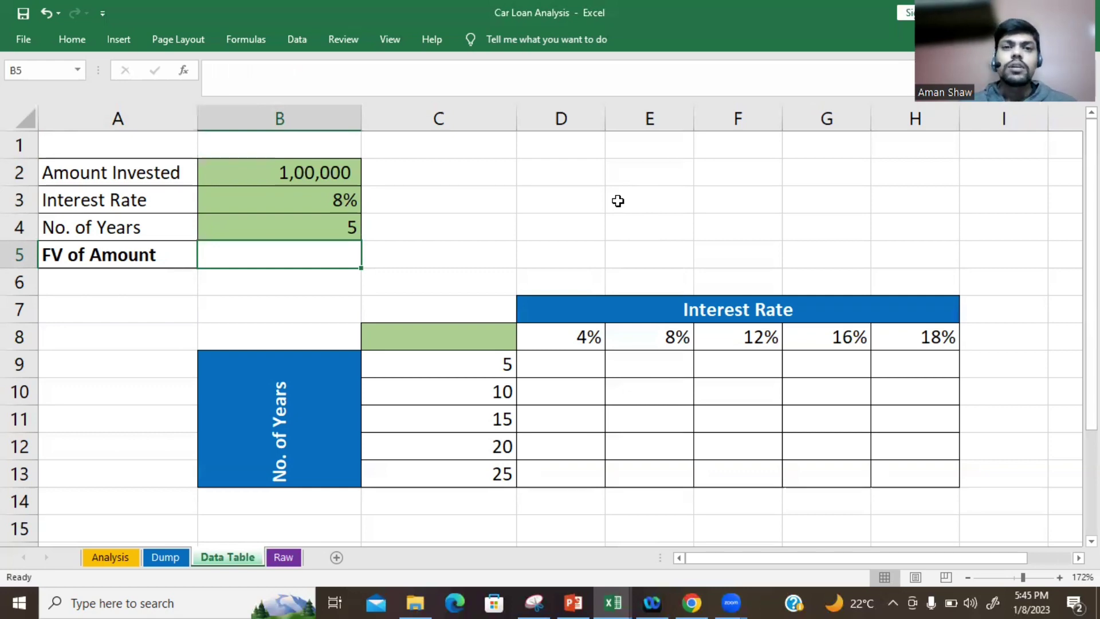
key(Right)
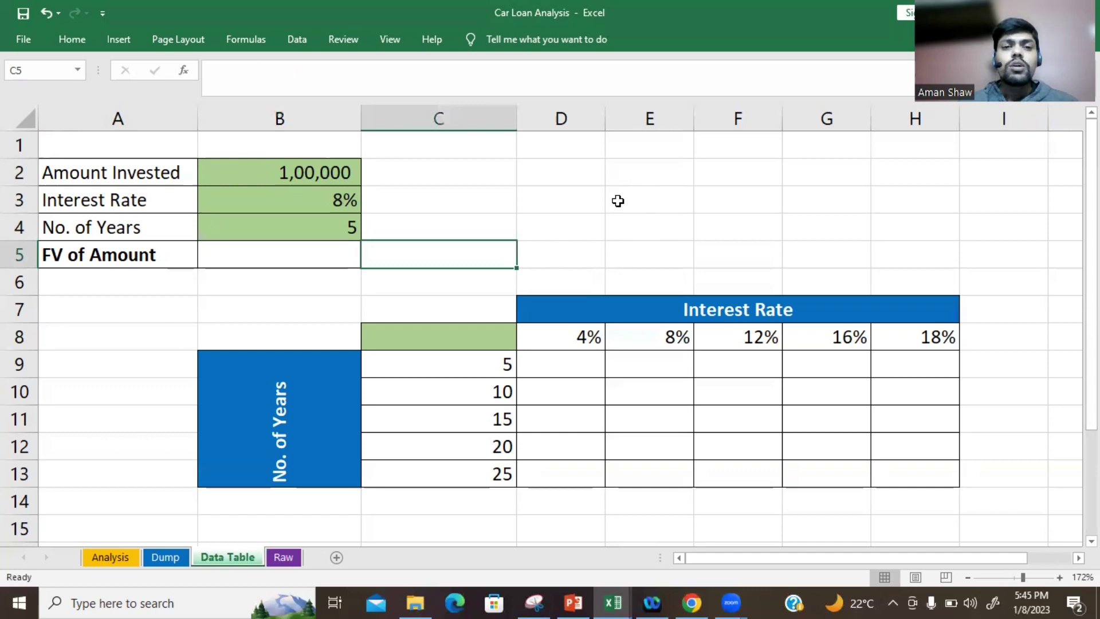
key(Right)
key(Down)
key(Down)
key(Down)
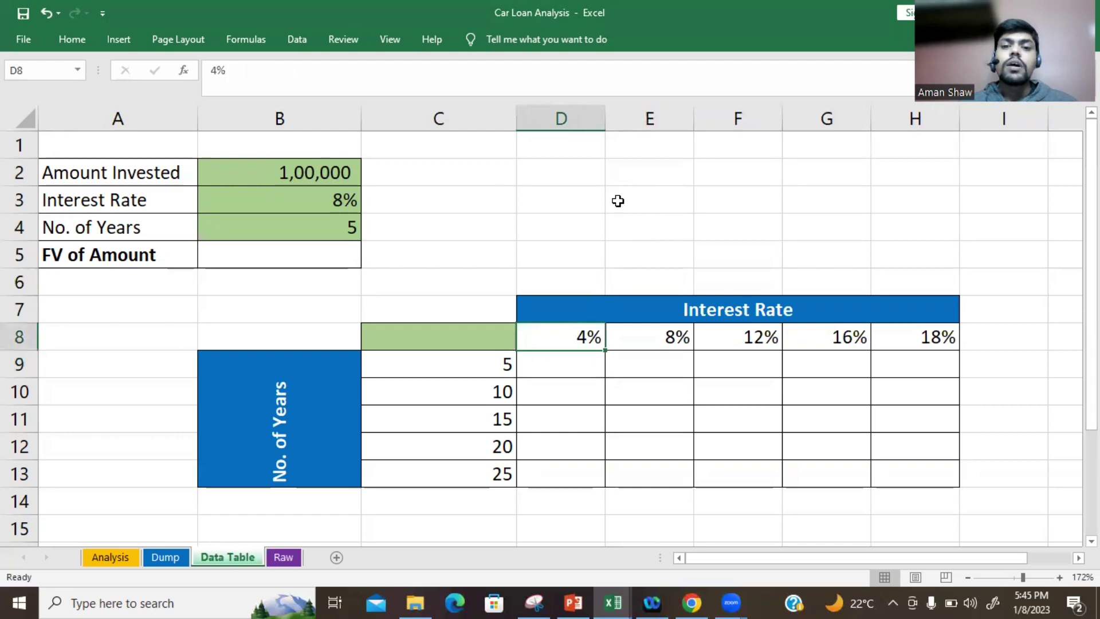
key(Down)
key(Left)
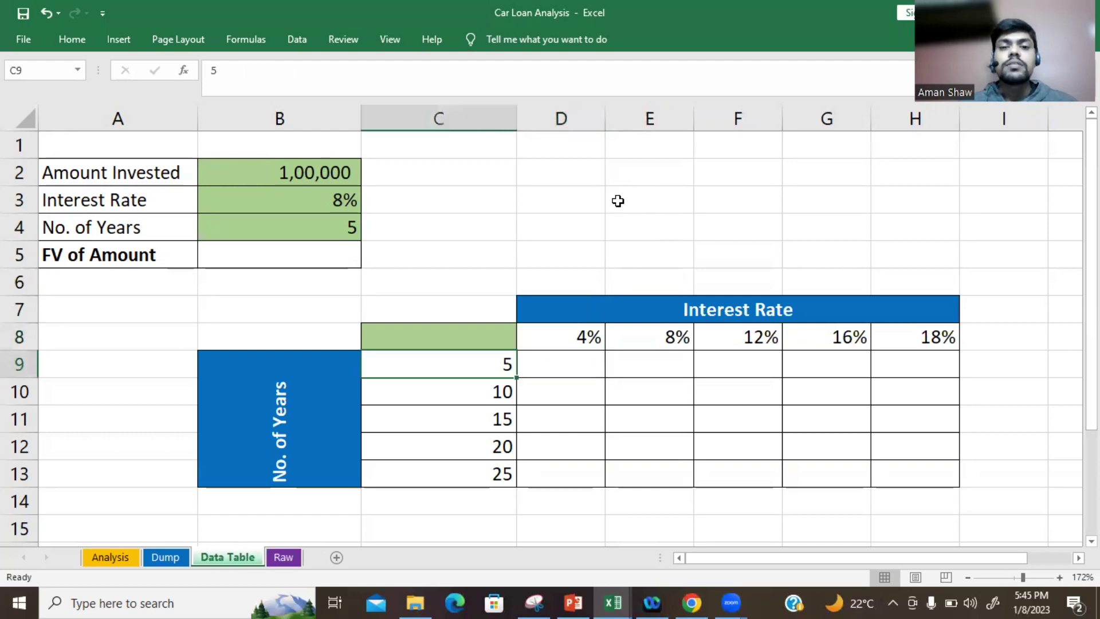
key(Down)
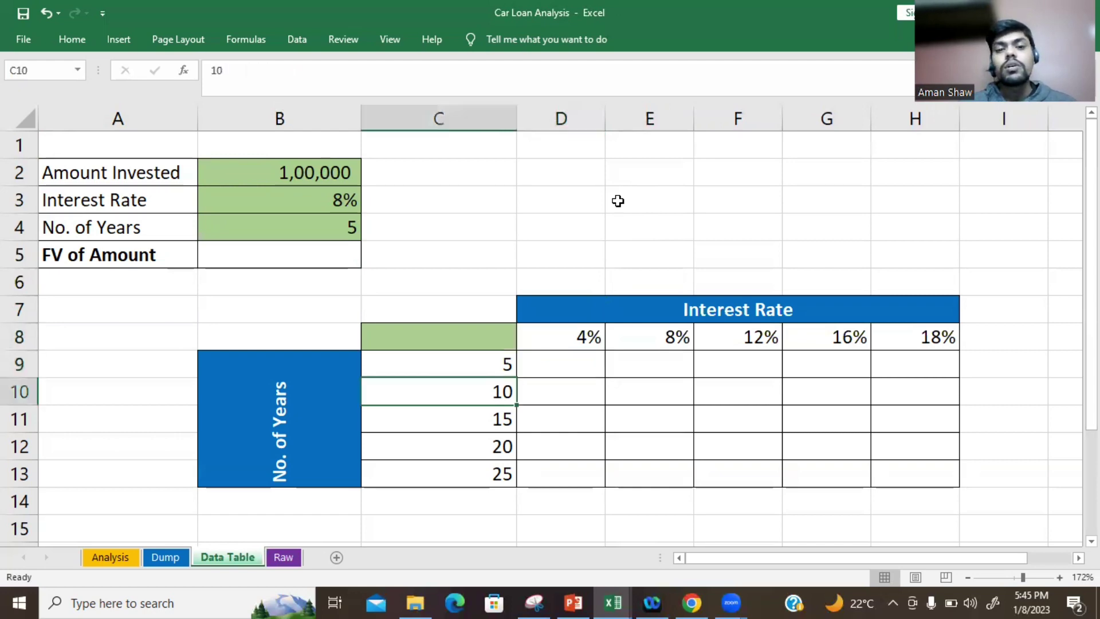
key(Right)
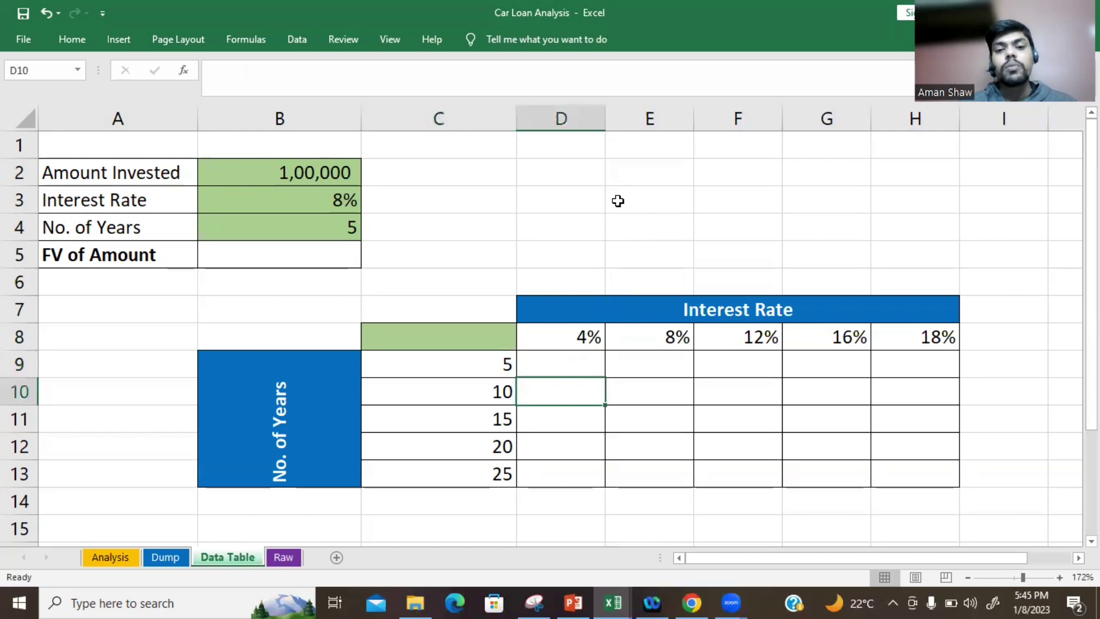
key(Down)
key(Down)
key(Down)
key(Right)
key(Right)
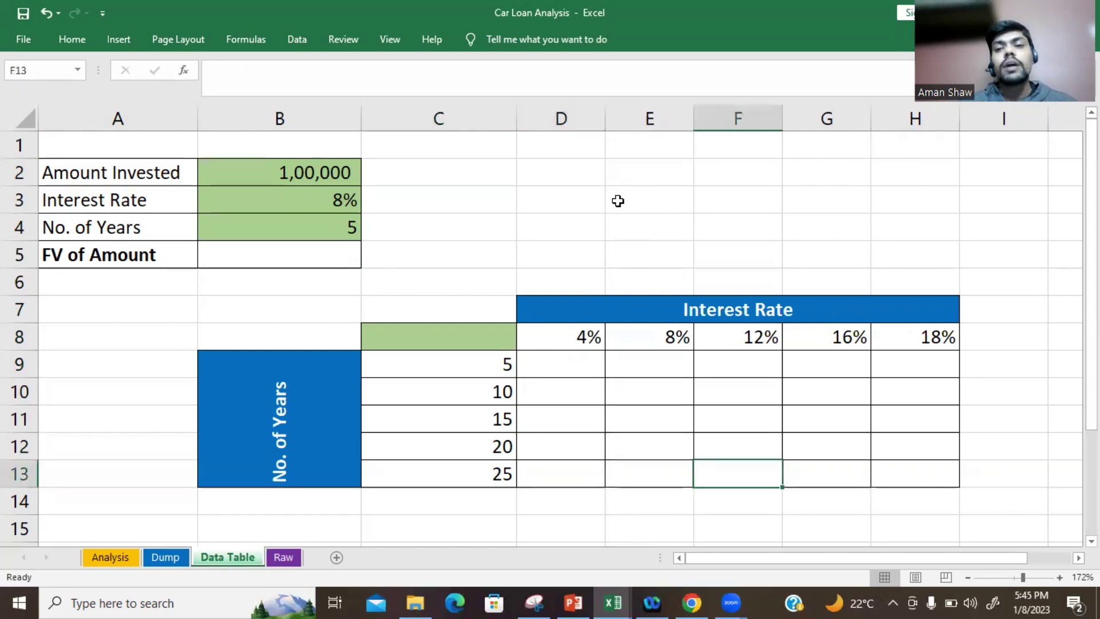
key(Right)
key(Right)
key(Right)
key(Up)
key(Up)
key(Up)
key(Up)
key(Up)
key(Left)
key(Down)
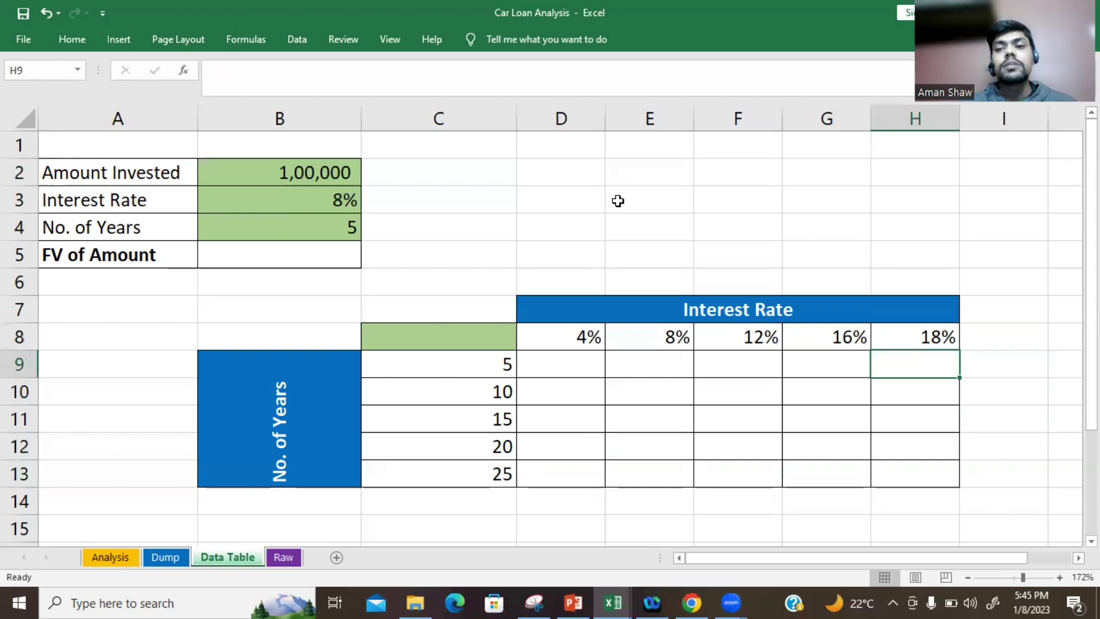
key(Down)
key(Left)
key(Up)
key(Up)
key(Down)
key(Down)
key(Down)
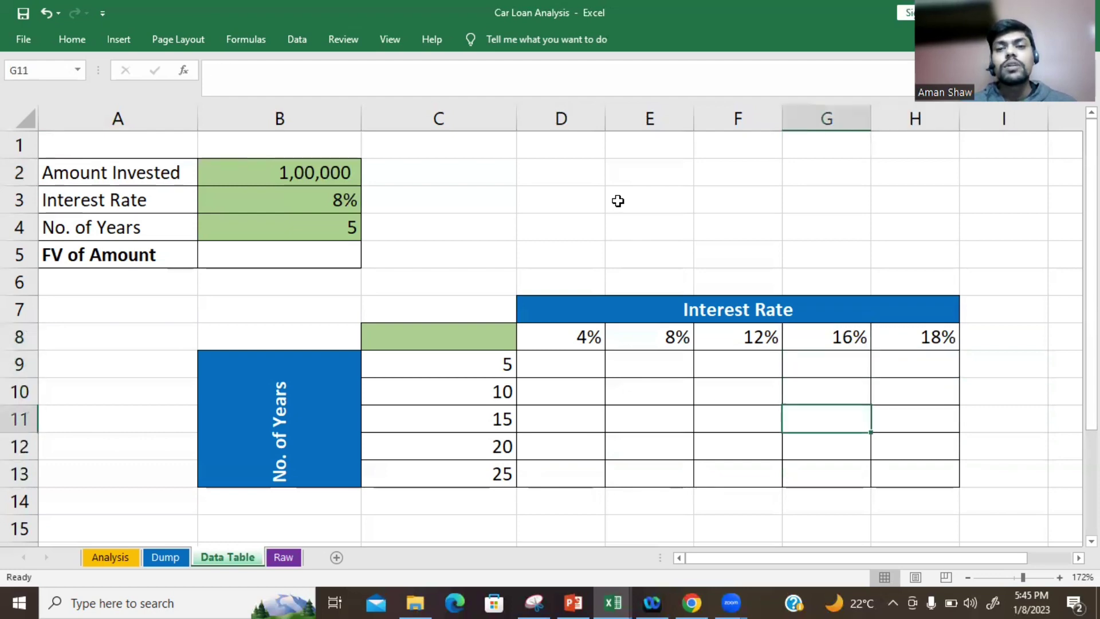
key(Left)
key(Up)
key(Up)
key(Up)
key(Down)
key(Down)
key(Down)
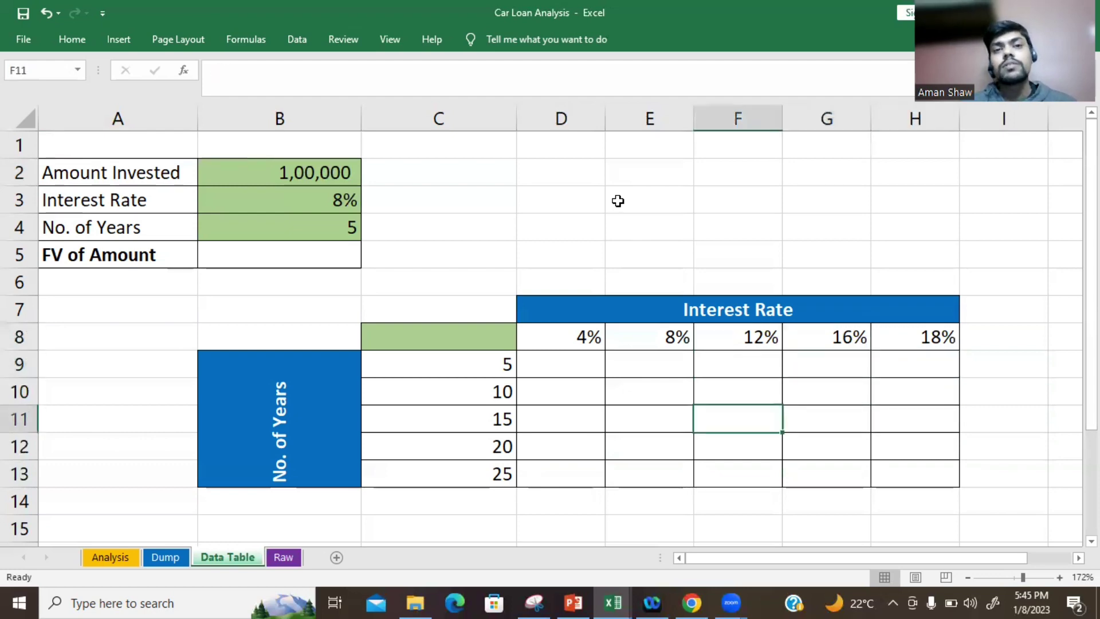
key(Up)
key(Up)
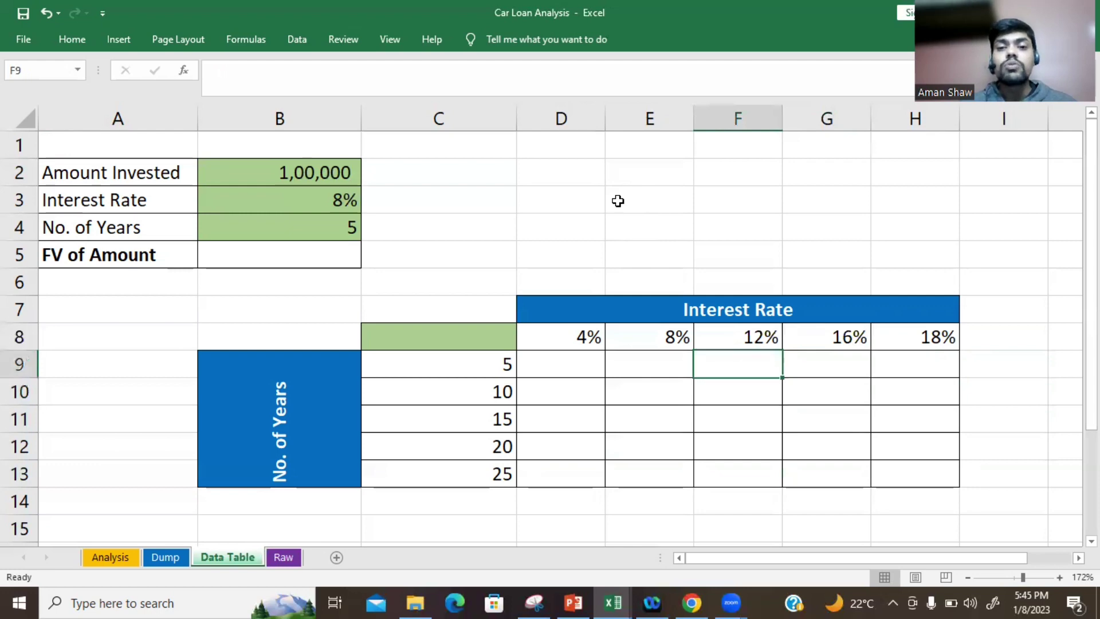
key(Left)
key(Left)
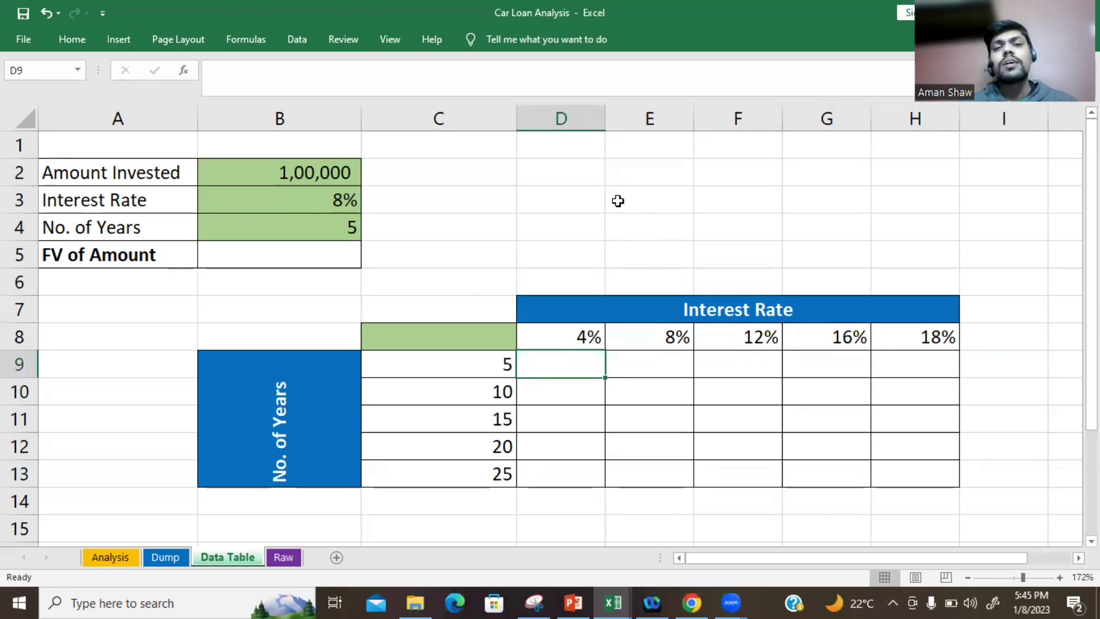
Step: Enter a future value formula in B5 from the amount invested, interest rate and years
key(Down)
key(Up)
key(Up)
key(Left)
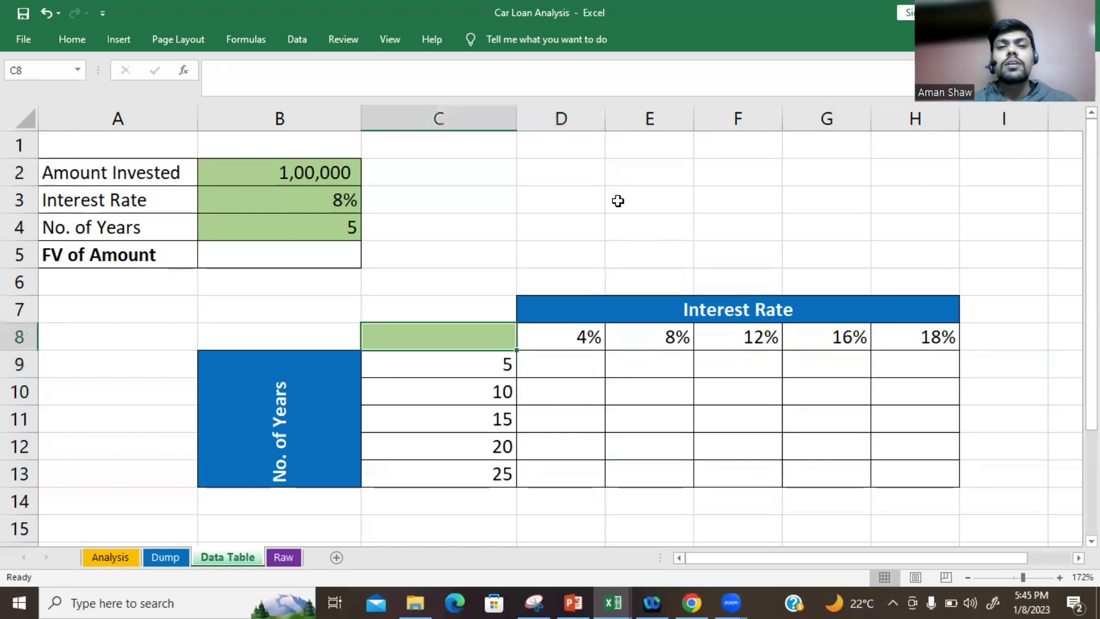
key(Right)
key(Up)
key(Up)
key(ctrl+Up)
key(Left)
key(Left)
key(Left)
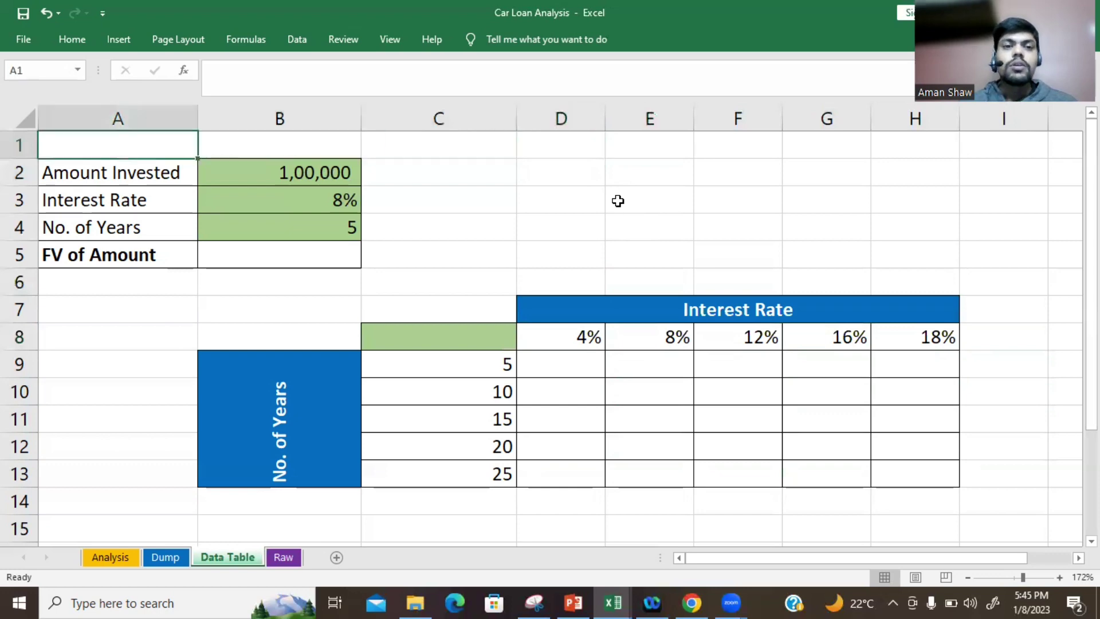
key(Down)
key(Down)
key(Down)
key(Down)
key(Right)
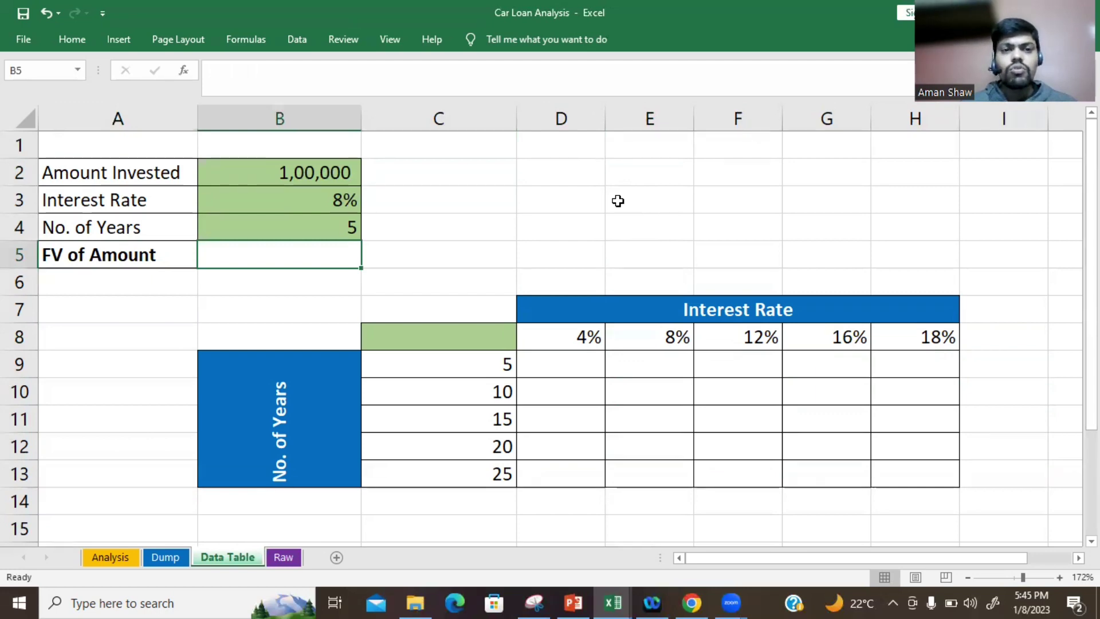
text(=)
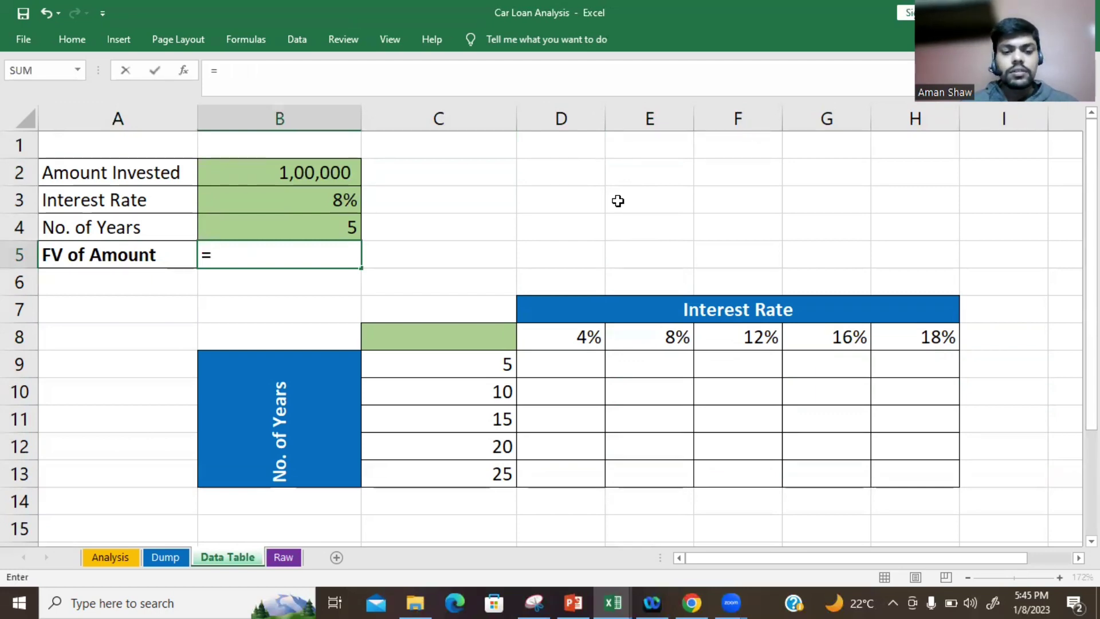
click(305, 168)
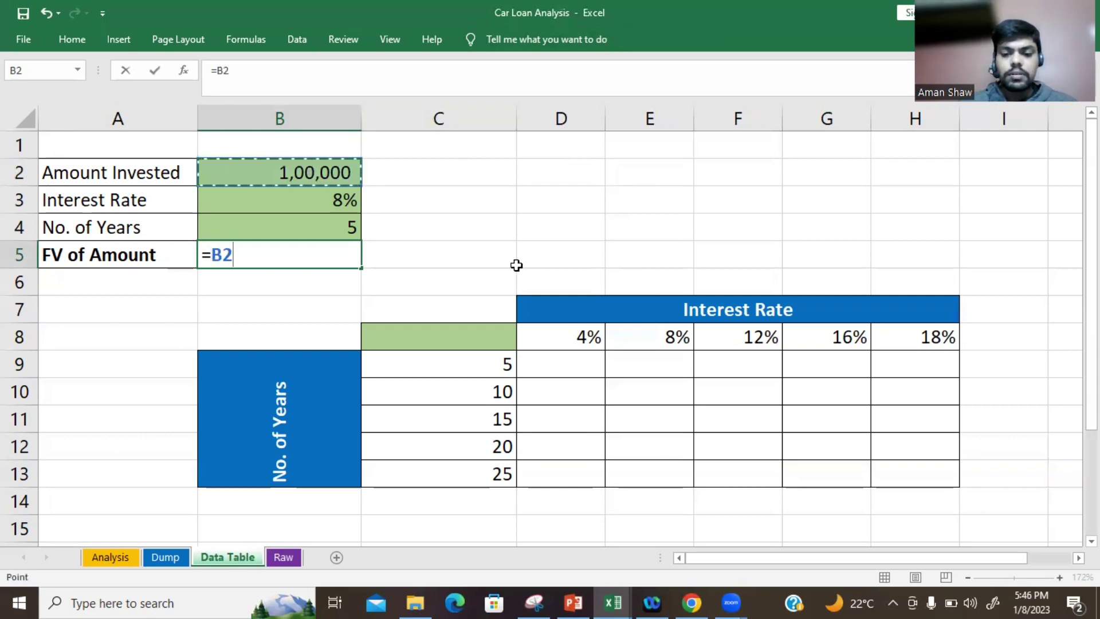
text(*()
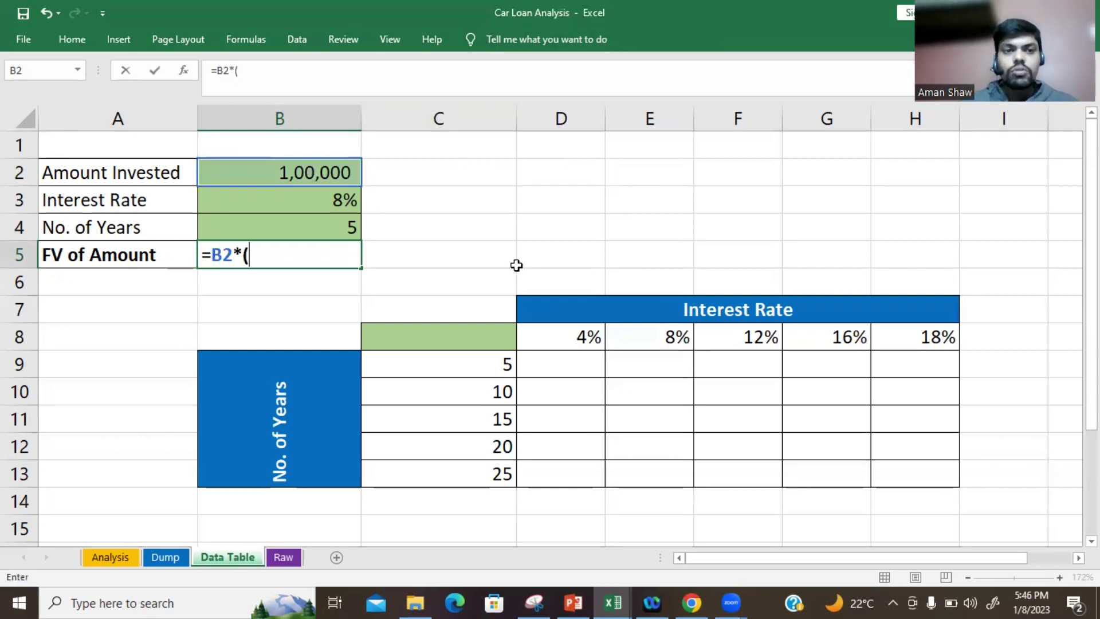
text(1)
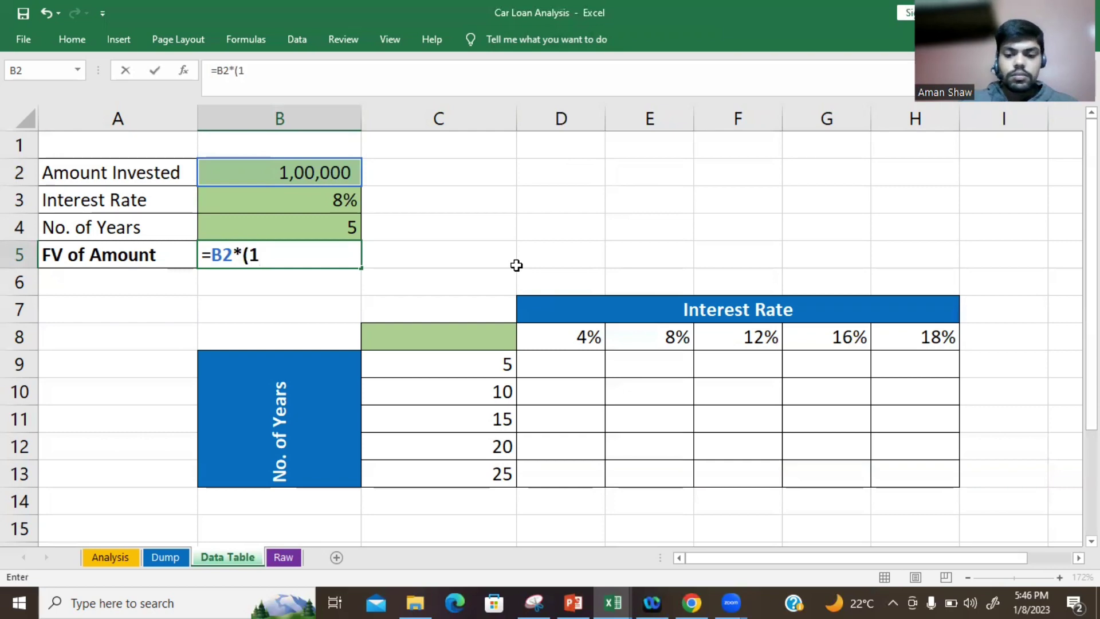
text(=)
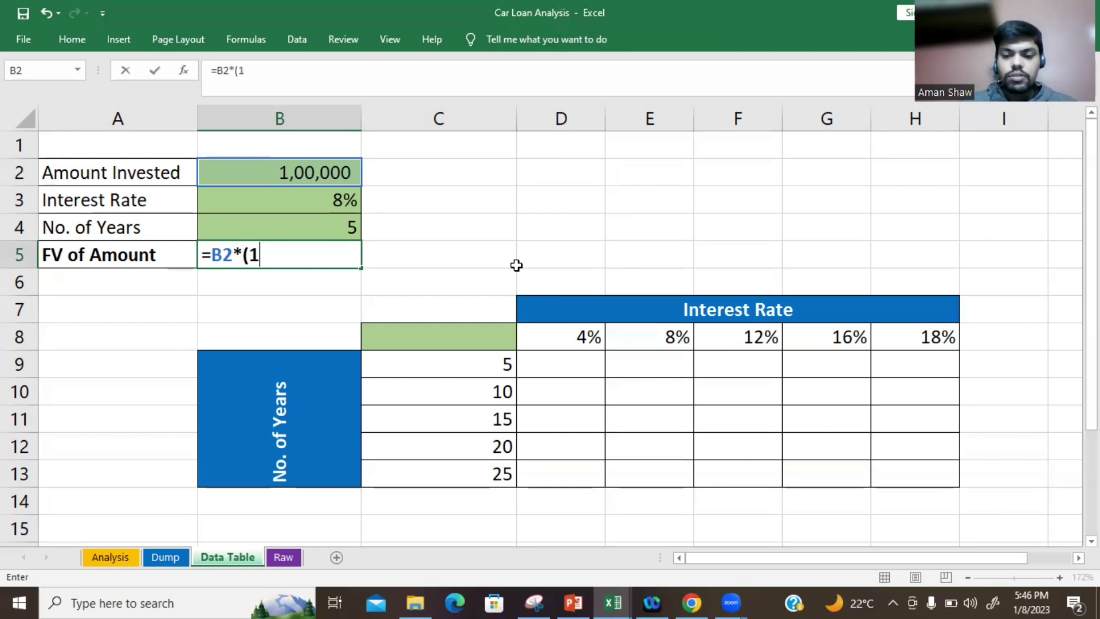
text(+)
click(350, 199)
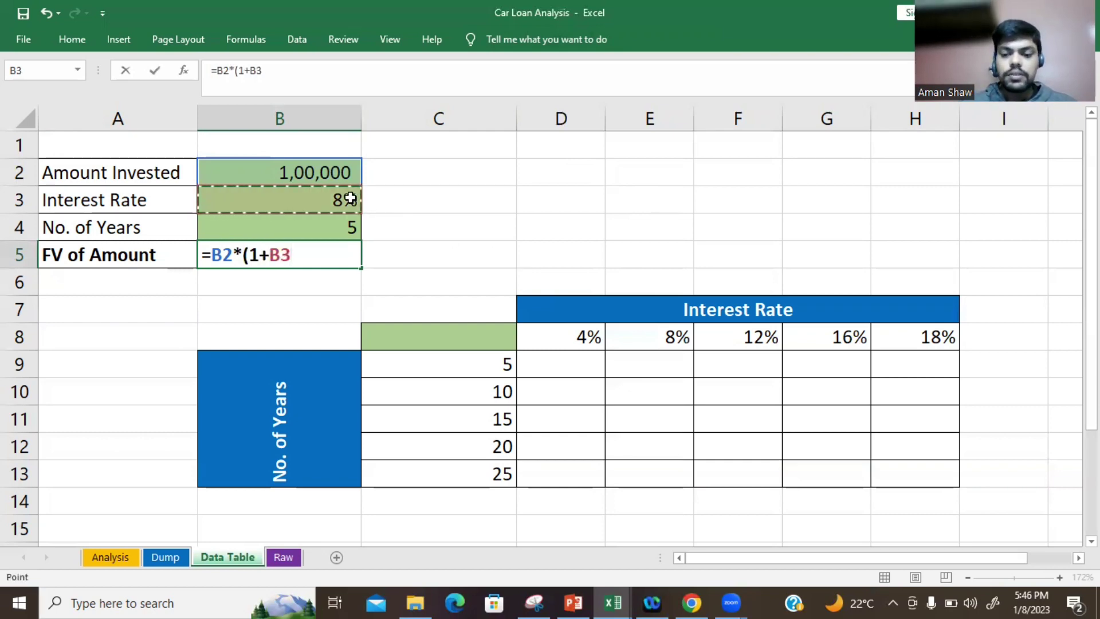
text()6)
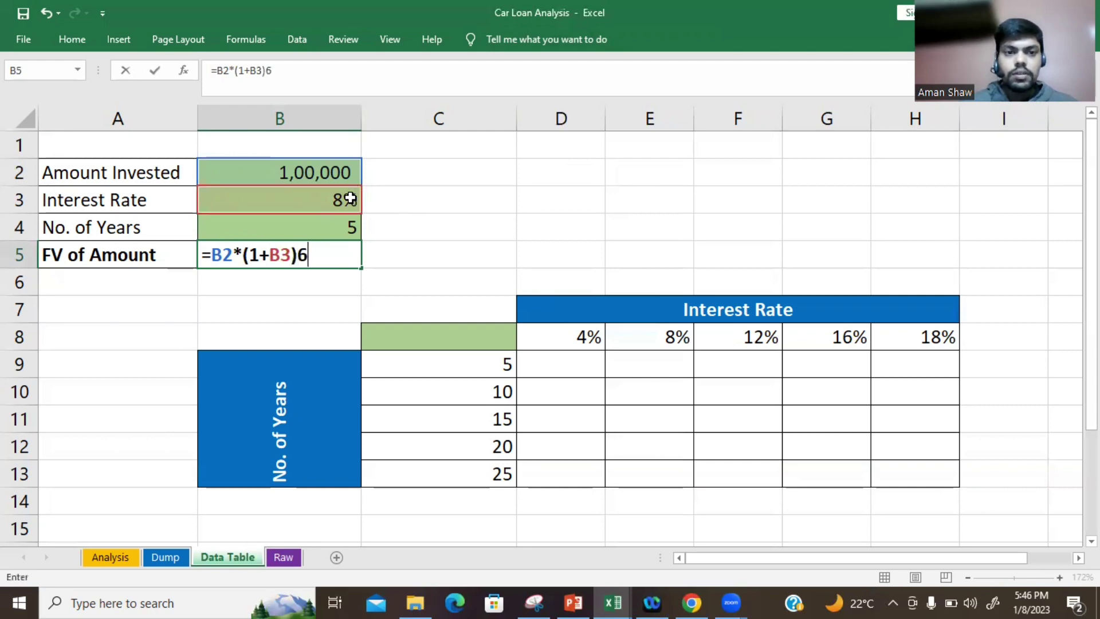
key(BackSpace)
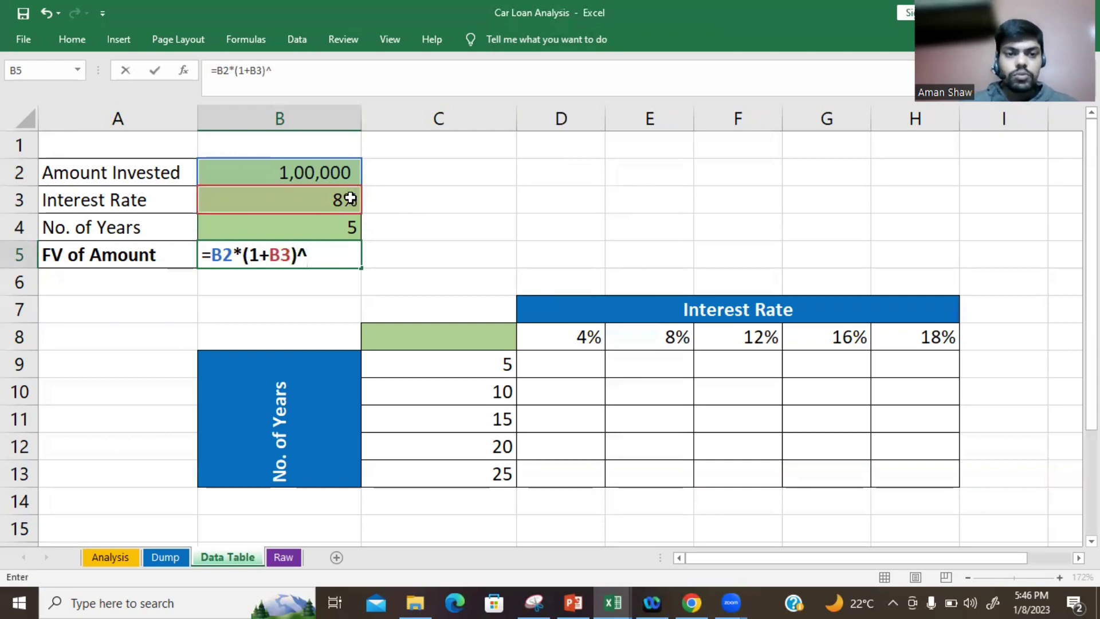
click(288, 229)
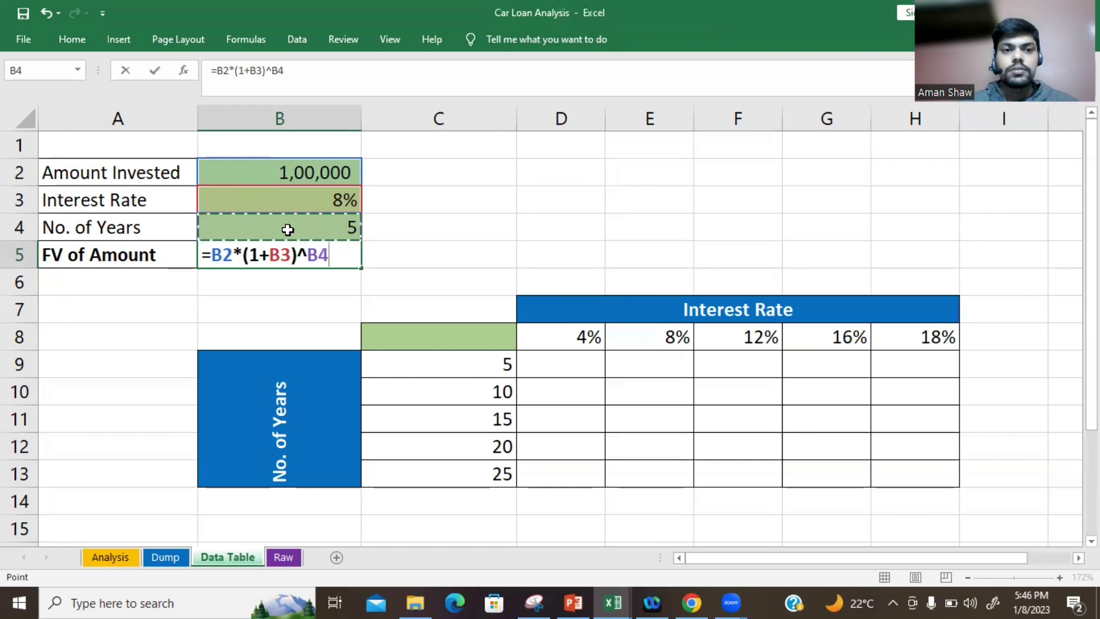
key(ctrl+Return)
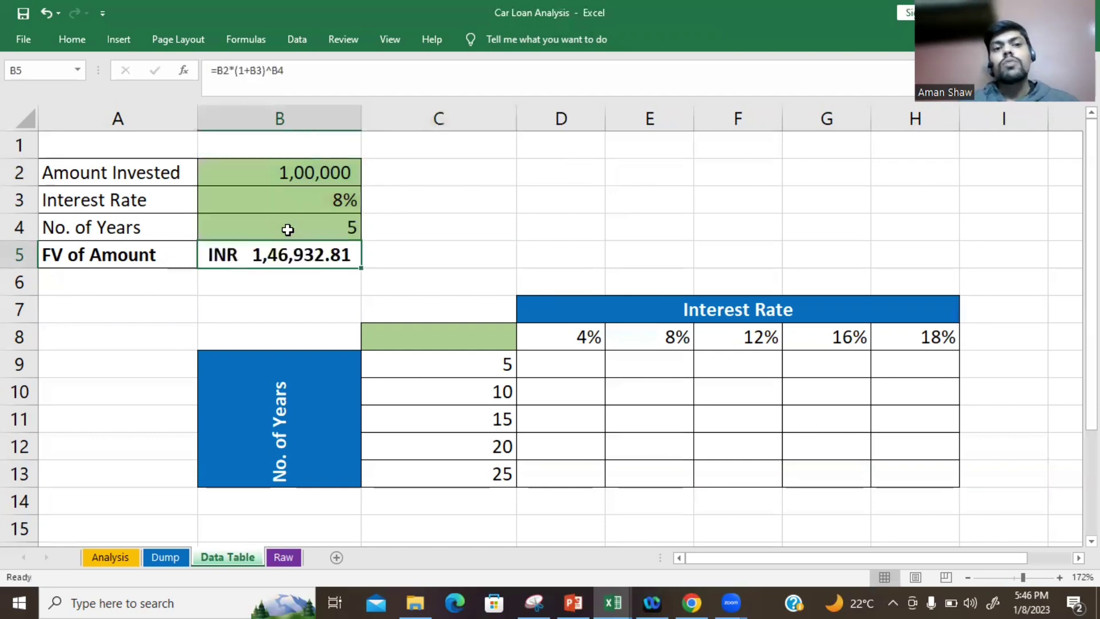
Step: Recheck the input values and rate headers, ending on corner cell C8
key(Up)
key(Up)
key(Up)
key(Down)
key(Down)
key(Down)
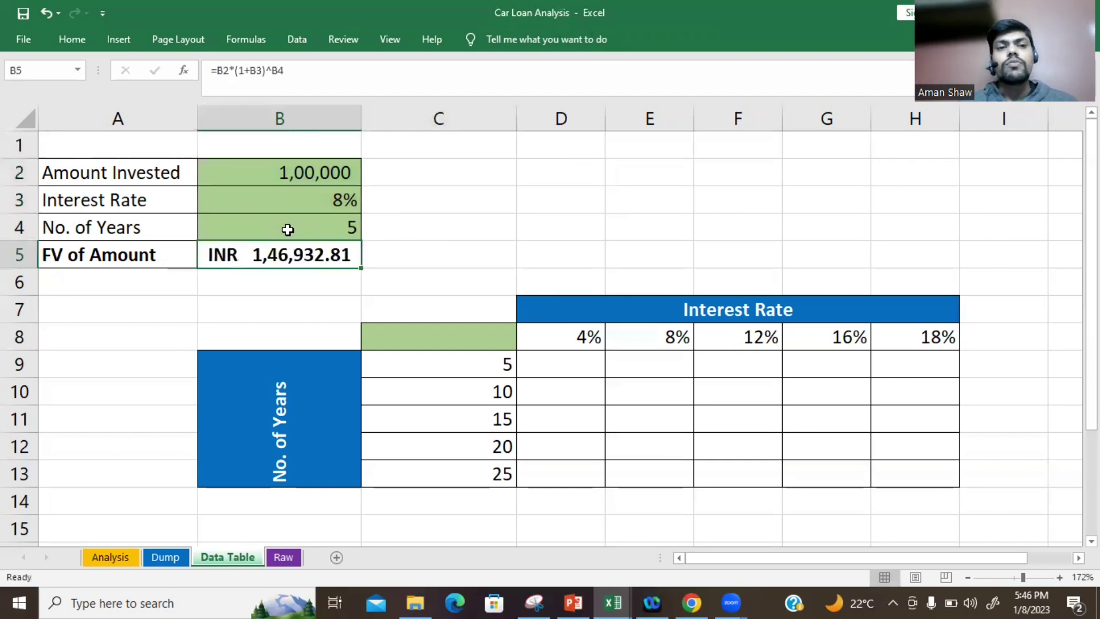
key(Up)
key(Up)
key(Up)
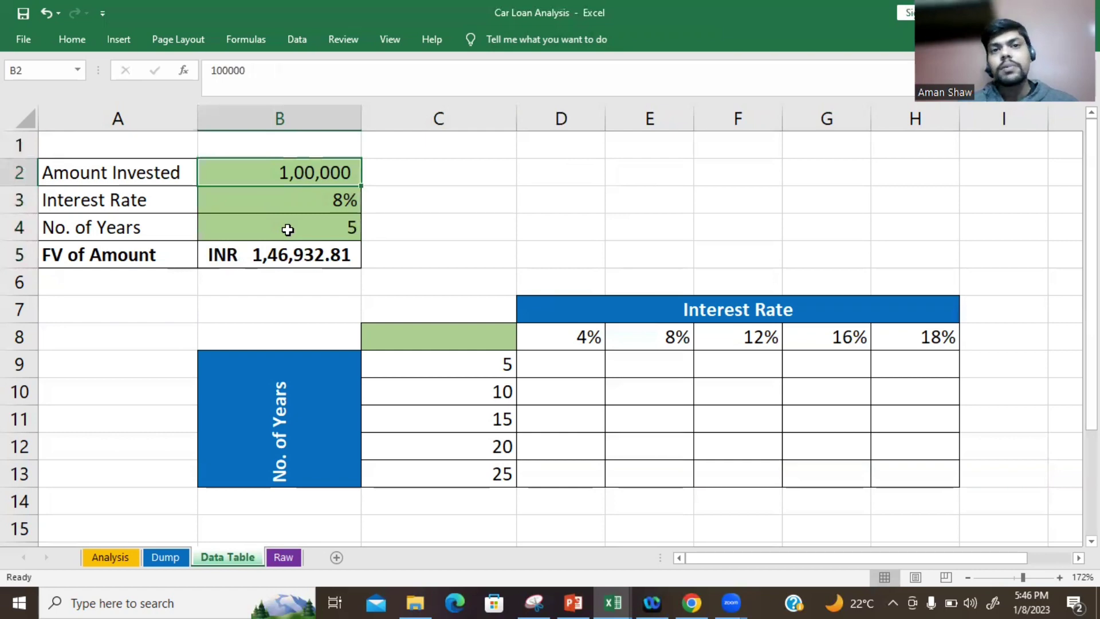
key(Down)
key(Down)
key(Down)
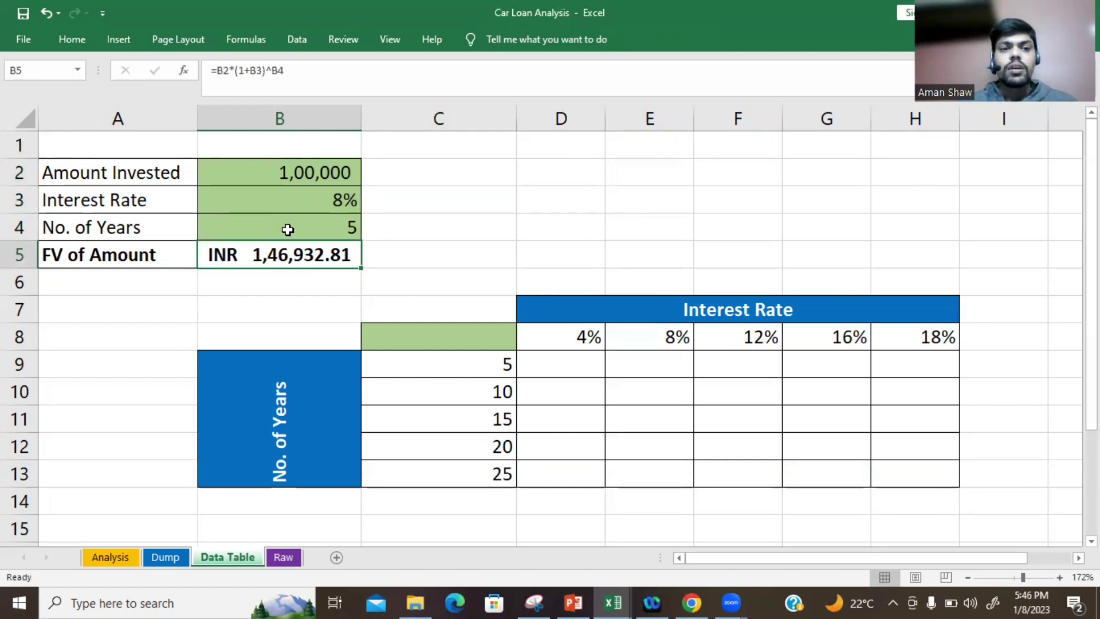
key(Right)
key(Left)
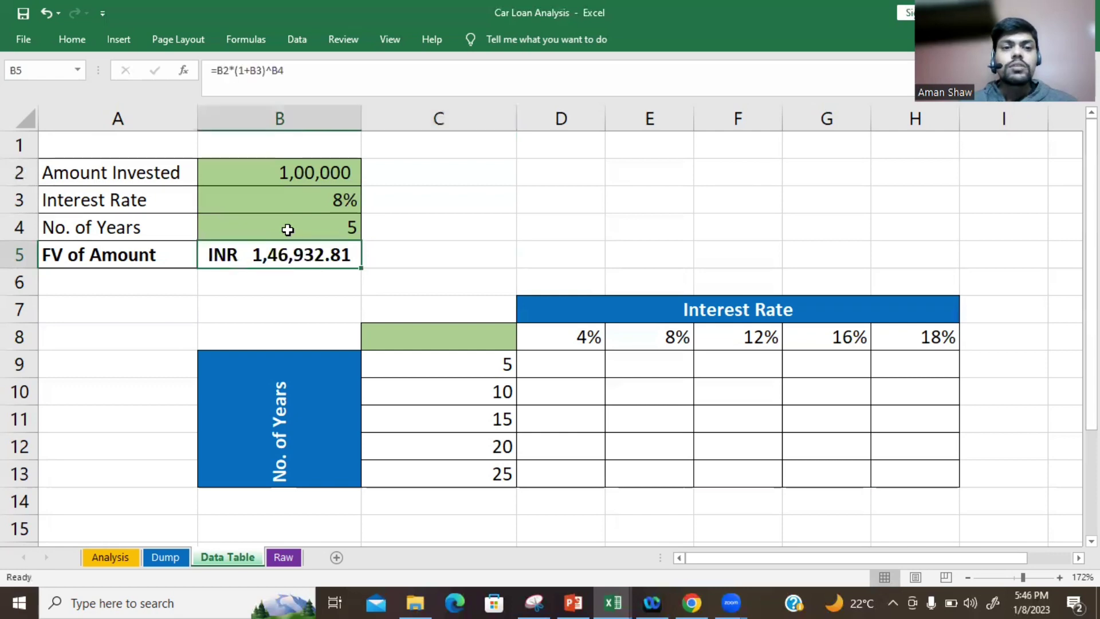
key(Right)
key(Up)
key(Up)
key(Up)
key(Left)
key(Down)
key(Down)
key(Down)
key(Down)
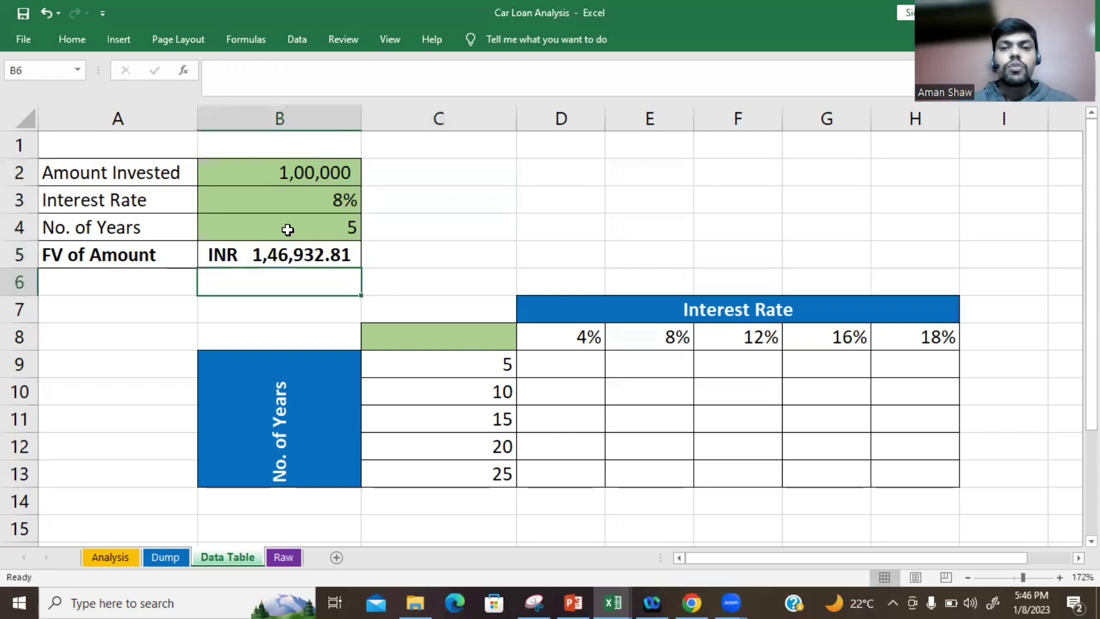
key(Down)
key(Right)
key(Right)
key(Right)
key(Down)
key(Left)
key(Left)
key(Left)
key(Left)
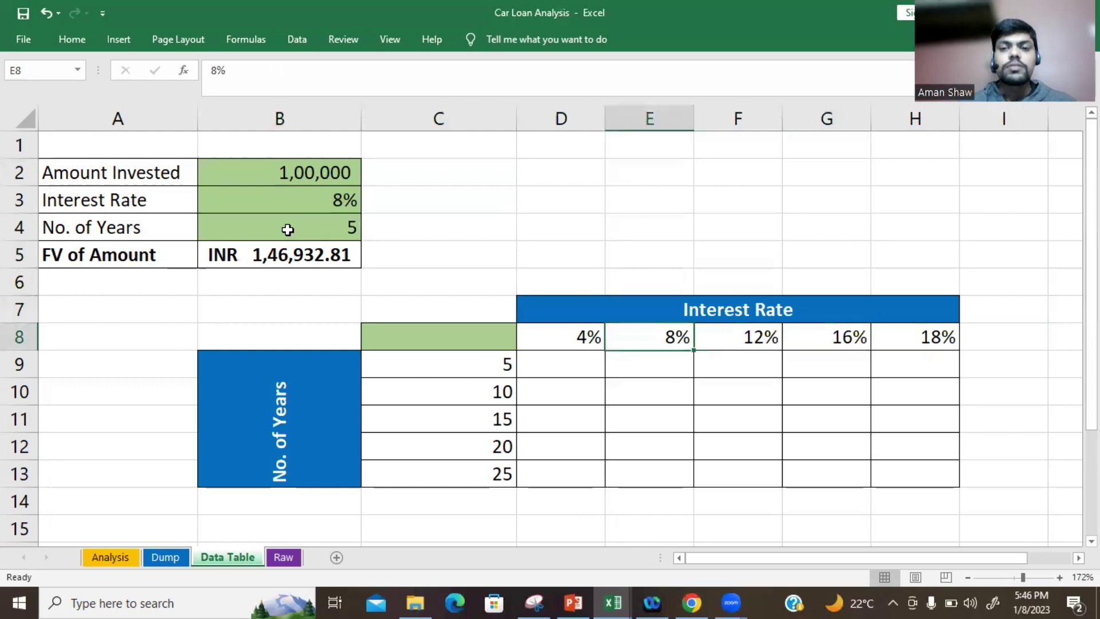
key(Right)
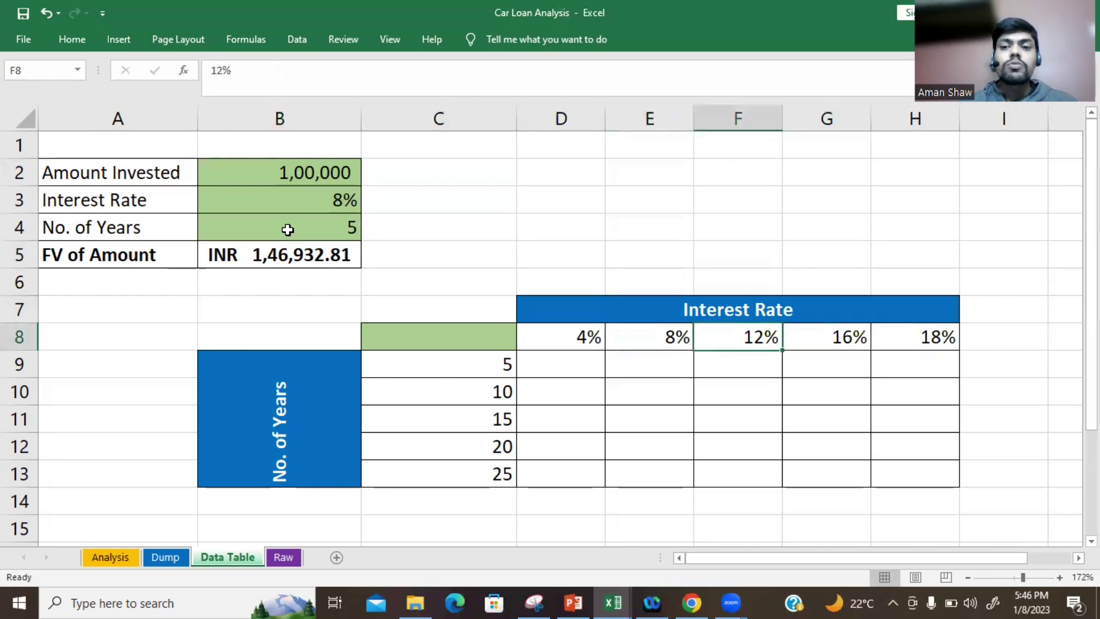
key(Down)
key(Down)
key(Down)
key(Down)
key(Down)
key(Up)
key(Up)
key(Up)
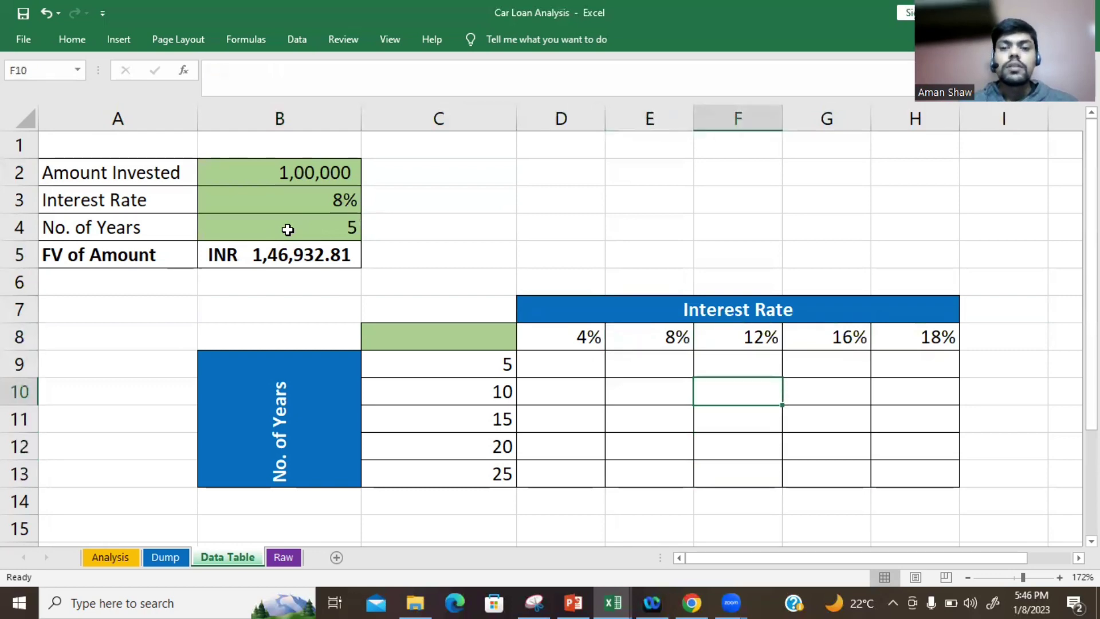
key(Up)
key(Left)
key(Left)
key(Left)
key(Right)
key(Right)
key(Right)
key(Right)
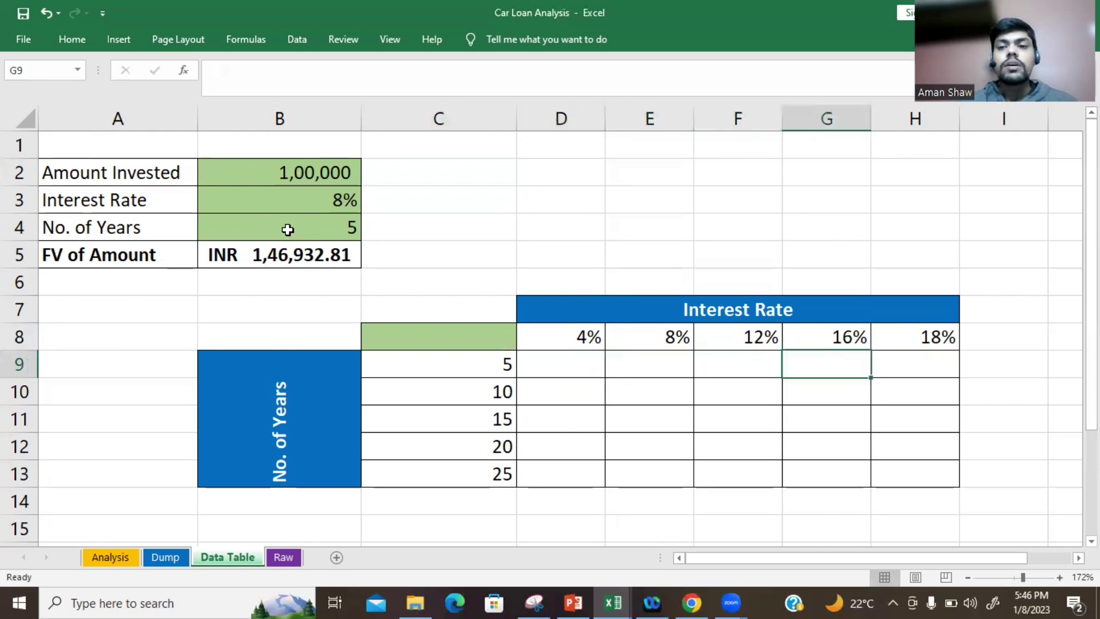
key(Right)
key(Down)
key(Down)
key(Down)
key(Down)
key(Left)
key(Left)
key(Left)
key(Left)
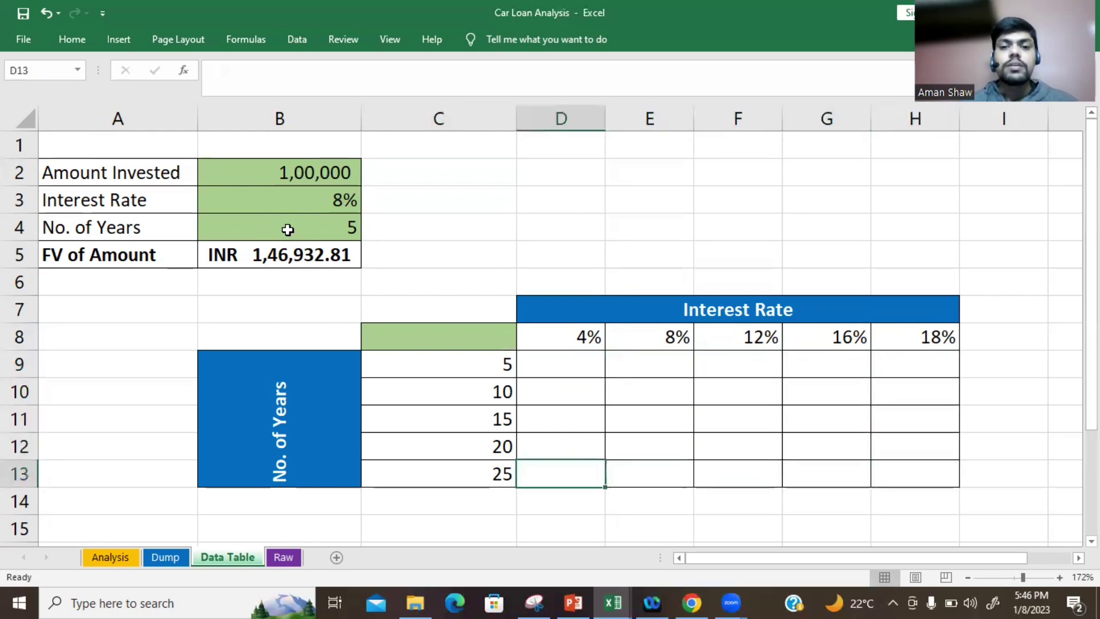
key(Up)
key(Up)
key(Up)
key(Up)
key(Up)
key(Up)
key(Left)
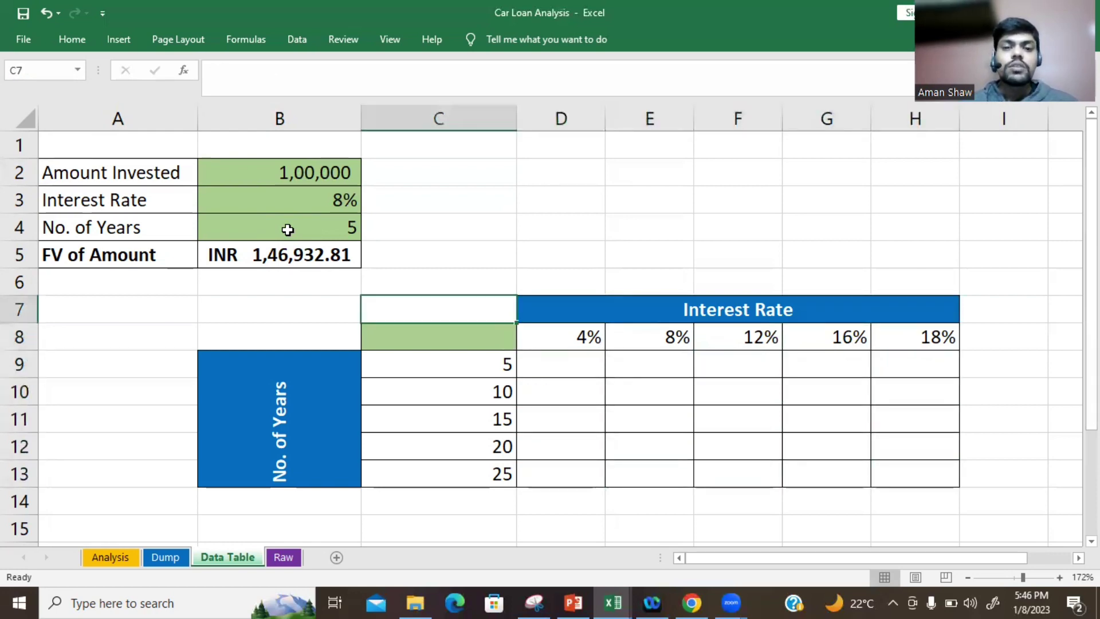
key(Down)
key(Right)
key(Left)
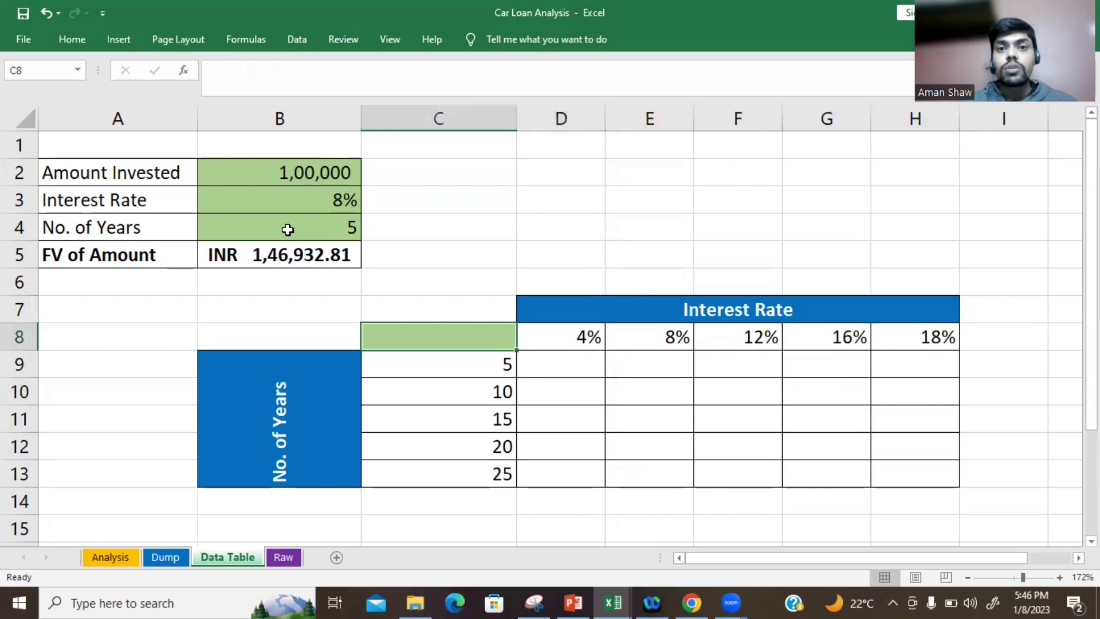
key(Down)
key(Down)
key(Down)
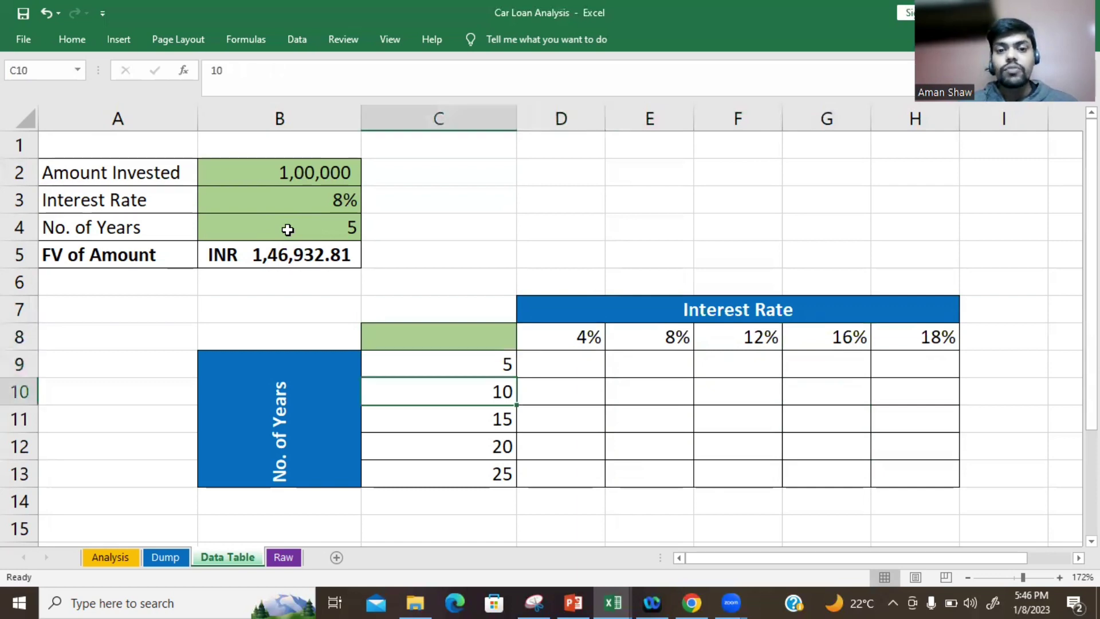
key(Up)
key(Up)
key(Up)
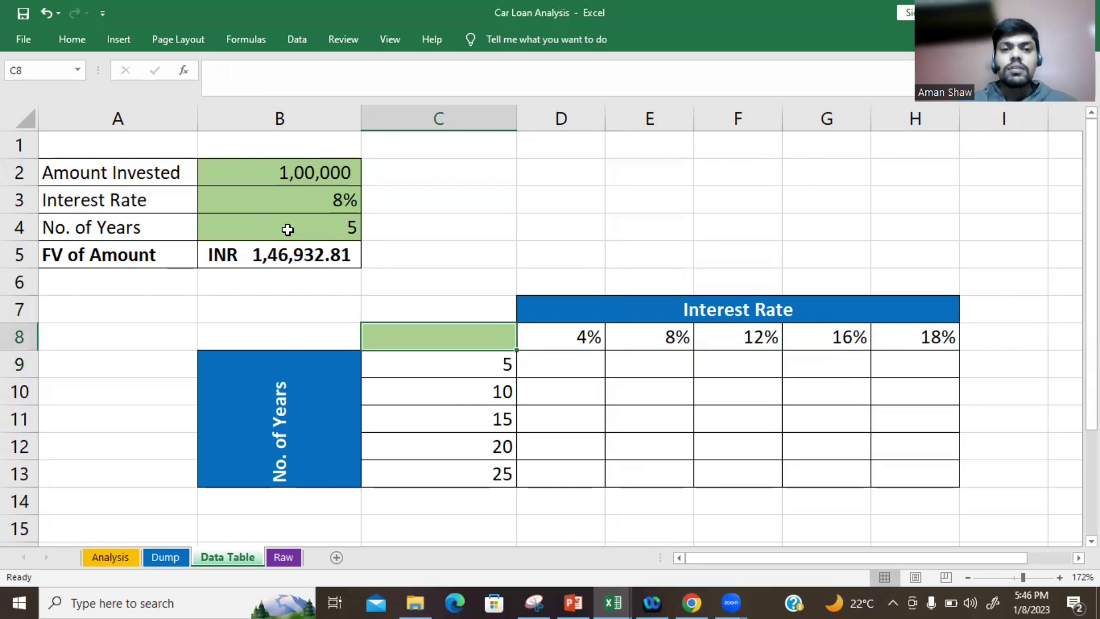
Step: Set C8 to =B5 so it shows INR 1,46,932.81
text(=)
key(Up)
key(Up)
key(Up)
key(Left)
key(Up)
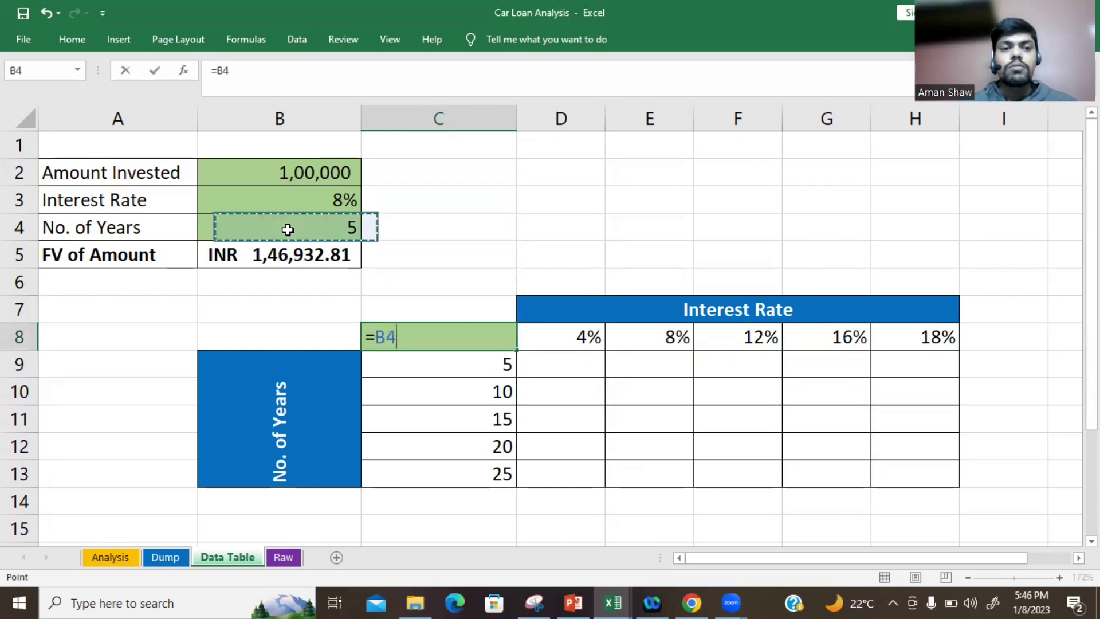
key(Left)
key(Down)
key(Right)
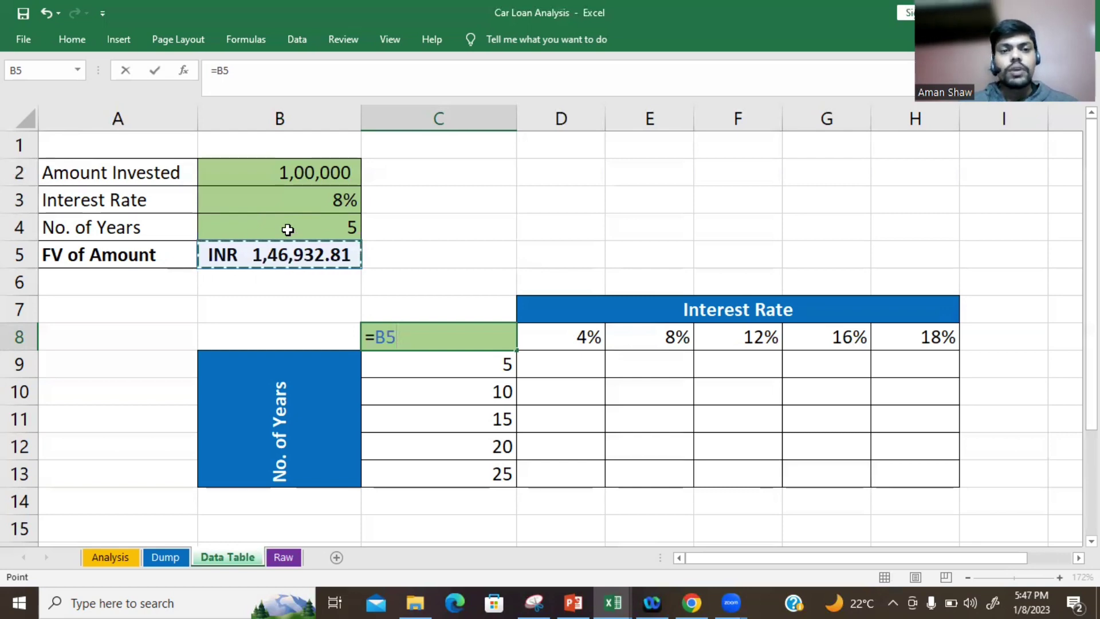
key(ctrl+Return)
key(shift+Right)
key(shift+Right)
key(shift+Right)
key(shift+Right)
key(shift+Right)
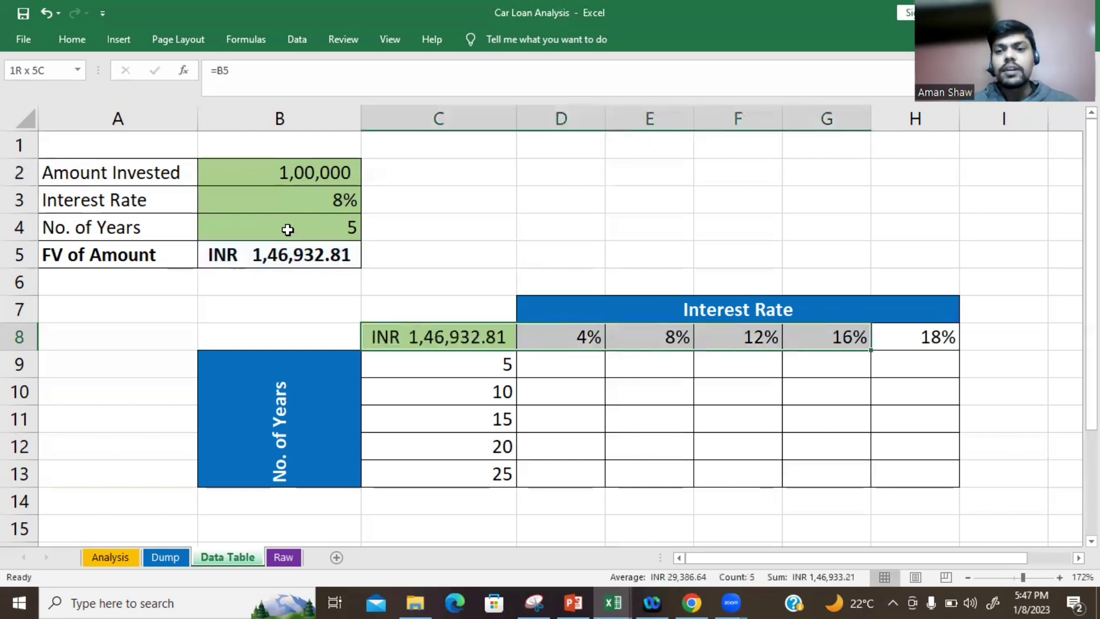
key(shift+Down)
key(shift+Down)
key(shift+Down)
key(shift+Down)
key(shift+Down)
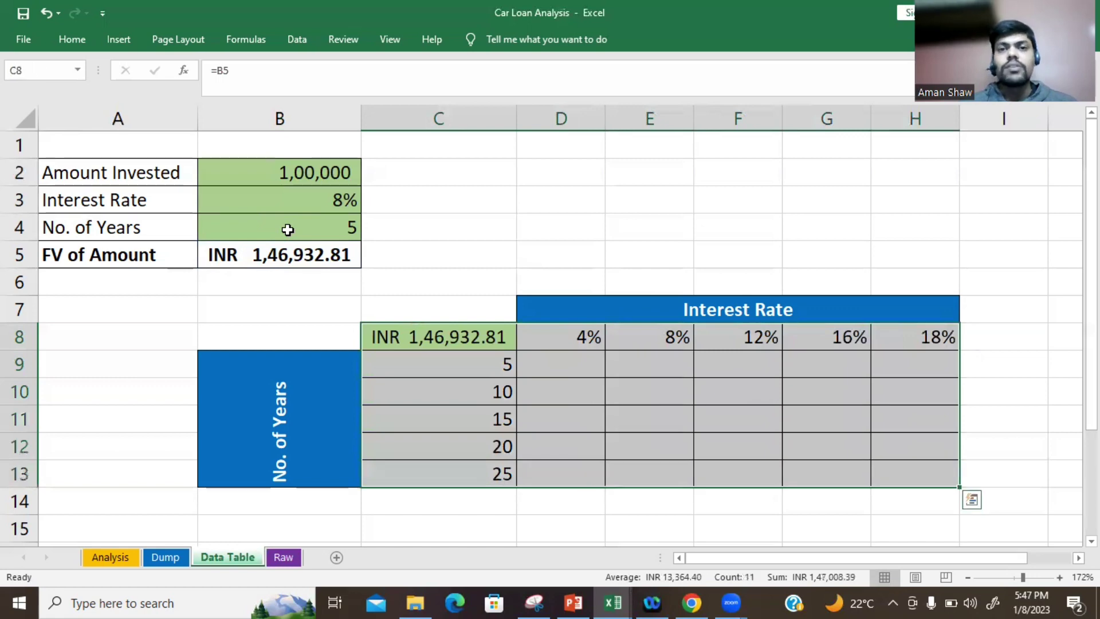
Step: Select C8:H13 and choose What-If Analysis > Data Table from the Data ribbon
click(385, 337)
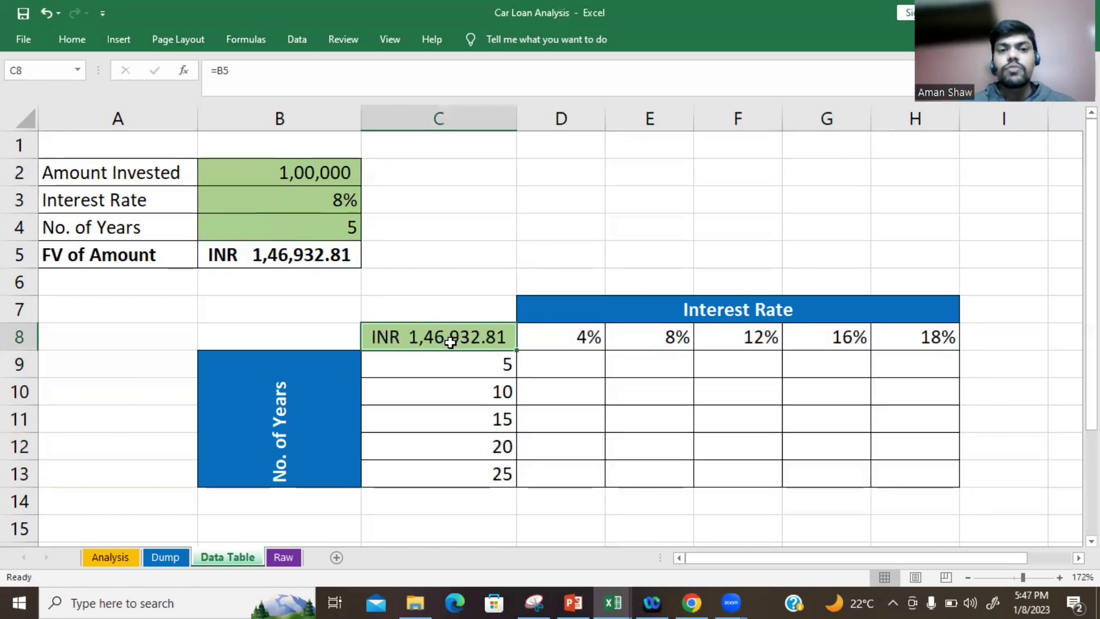
key(shift+Down)
key(shift+Down)
key(shift+Down)
key(shift+Down)
key(shift+Down)
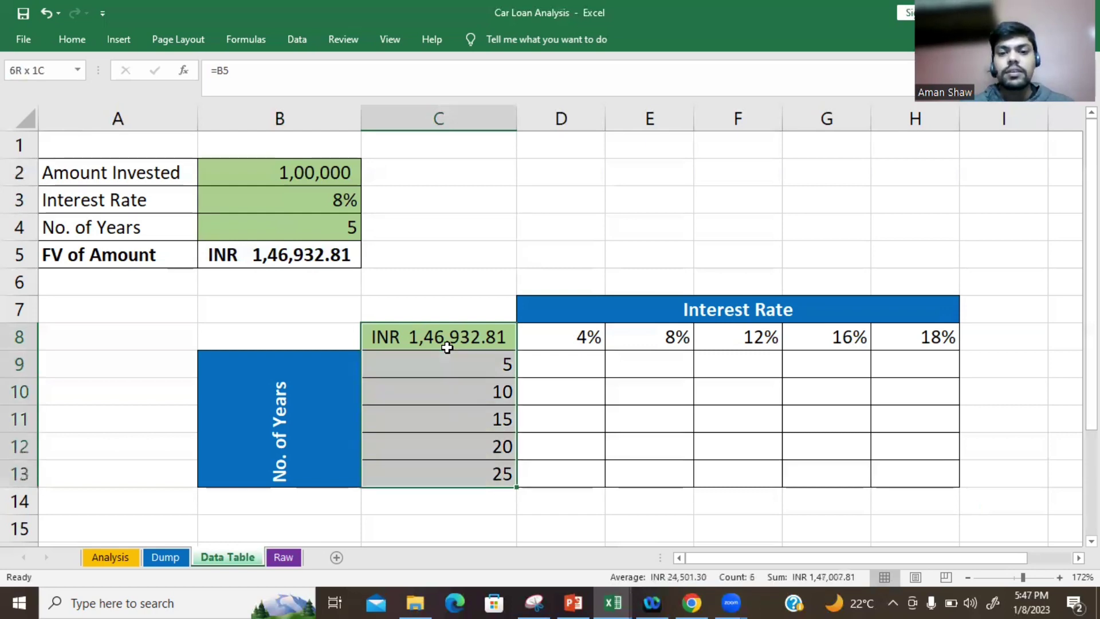
key(shift+Right)
key(shift+Right)
key(shift+Right)
key(shift+Right)
key(shift+Right)
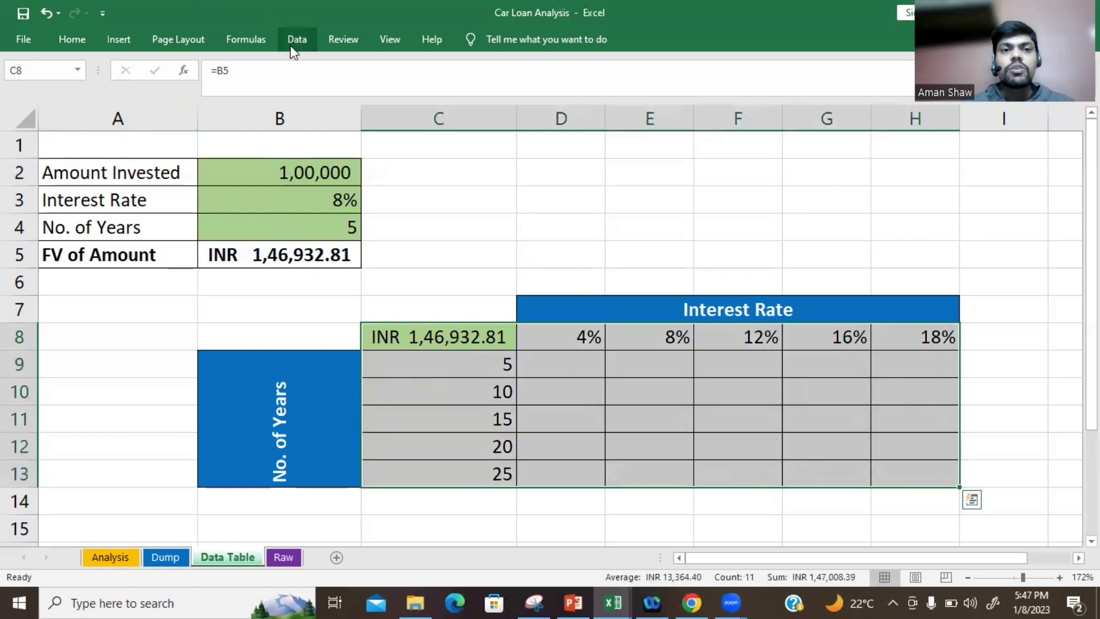
click(295, 42)
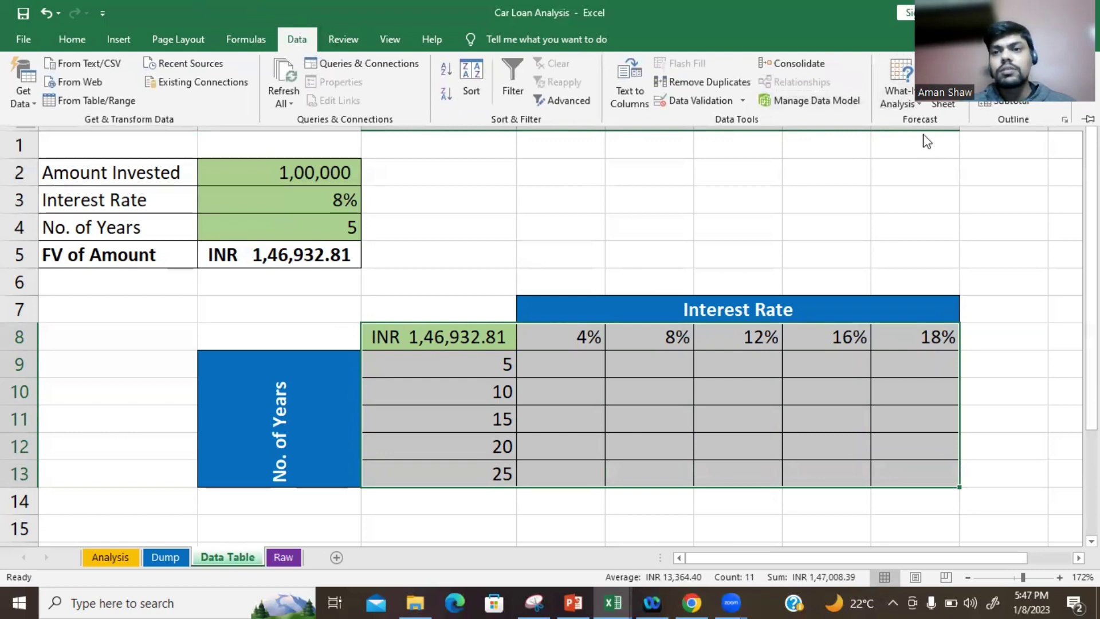
click(898, 103)
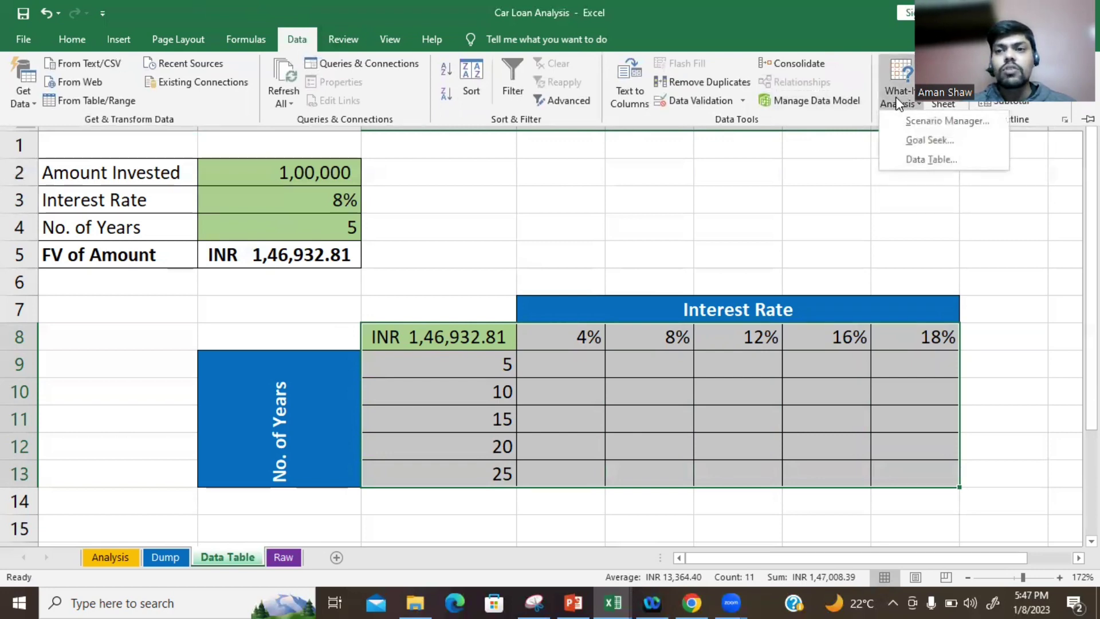
click(909, 161)
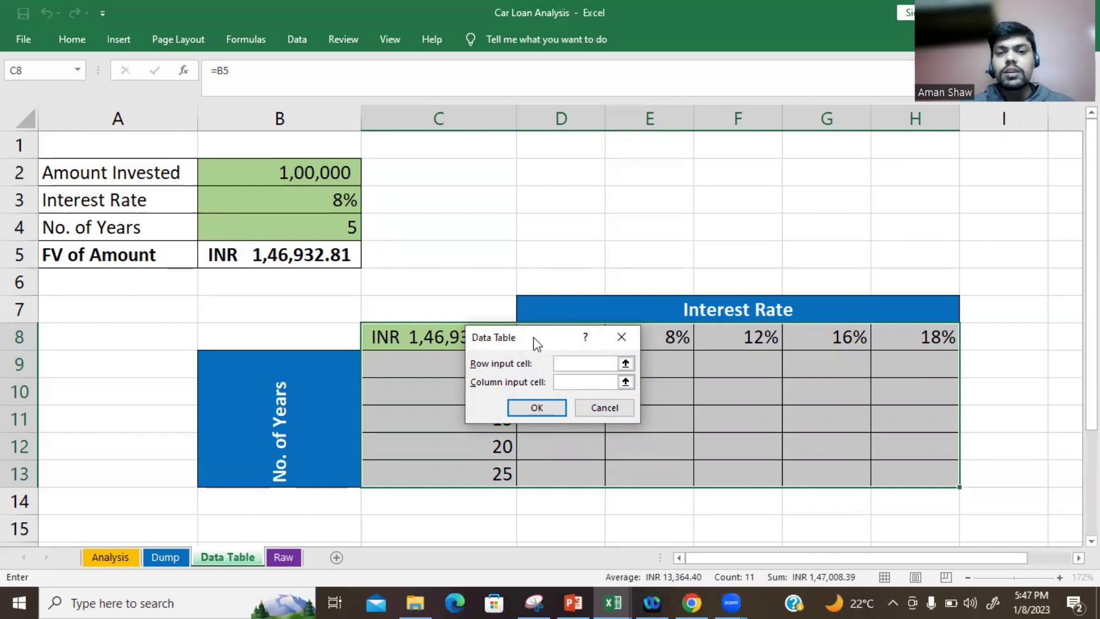
Step: Use B3 as the row input and B4 as the column input to fill the table
drag(534, 337, 684, 400)
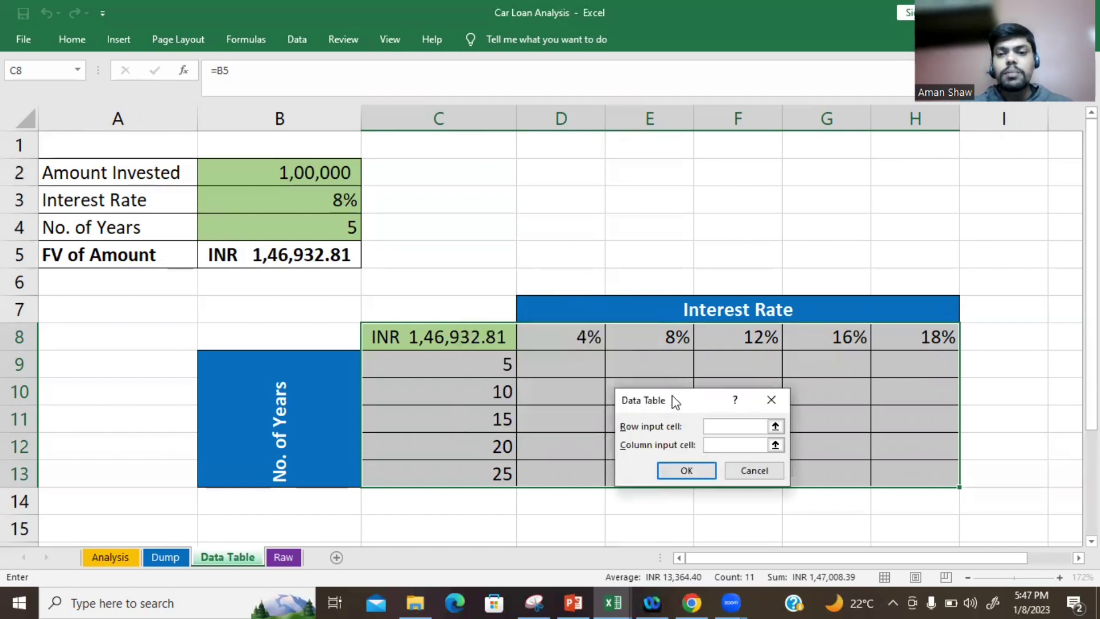
click(323, 199)
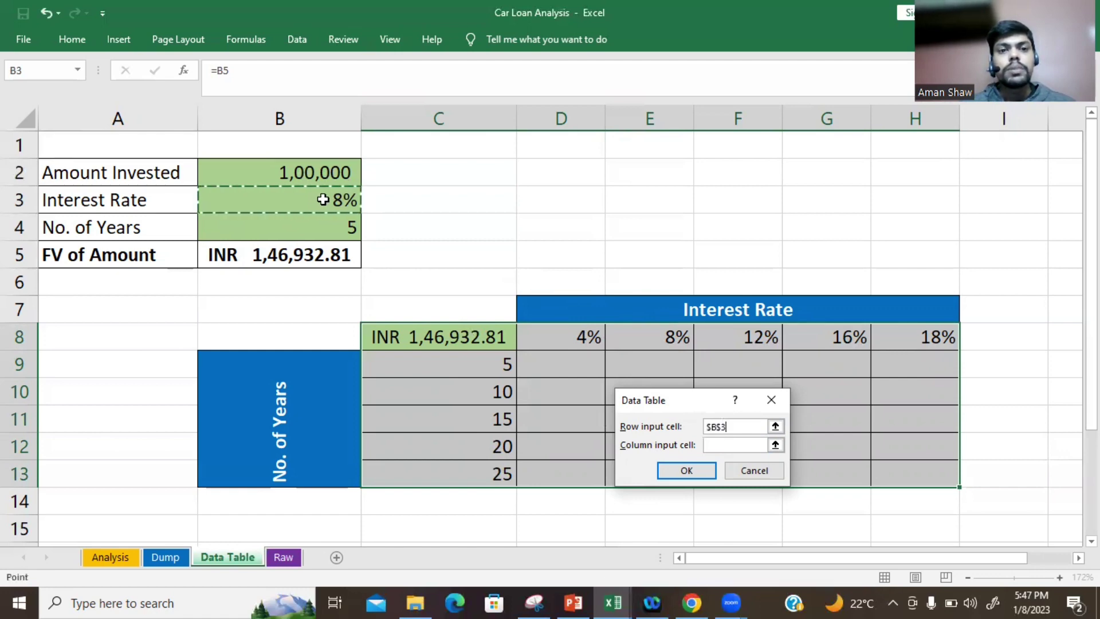
click(733, 447)
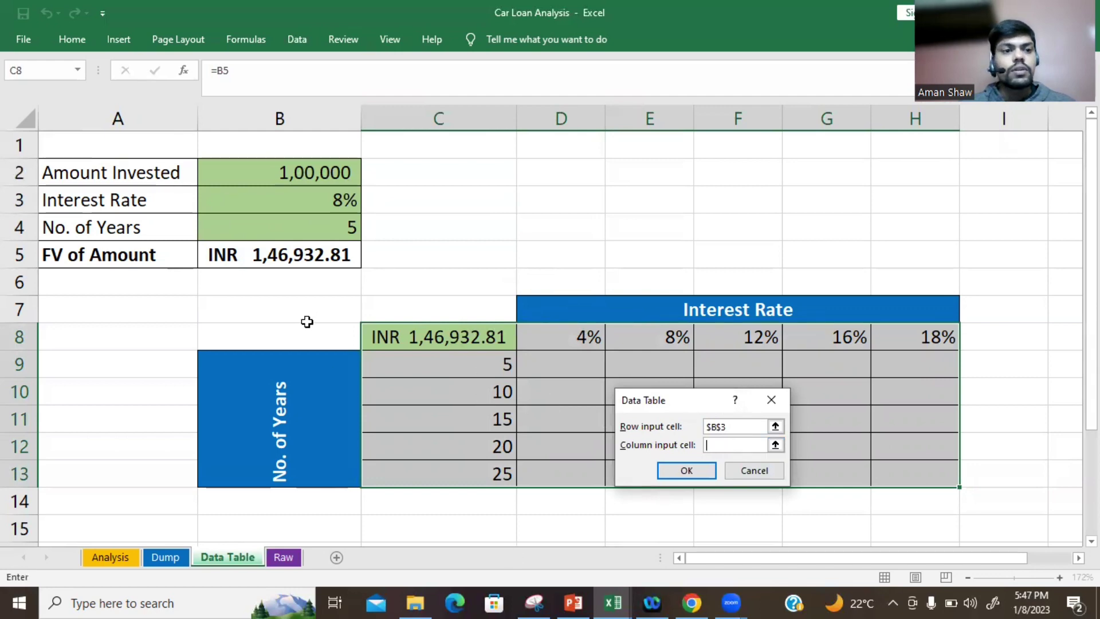
click(302, 236)
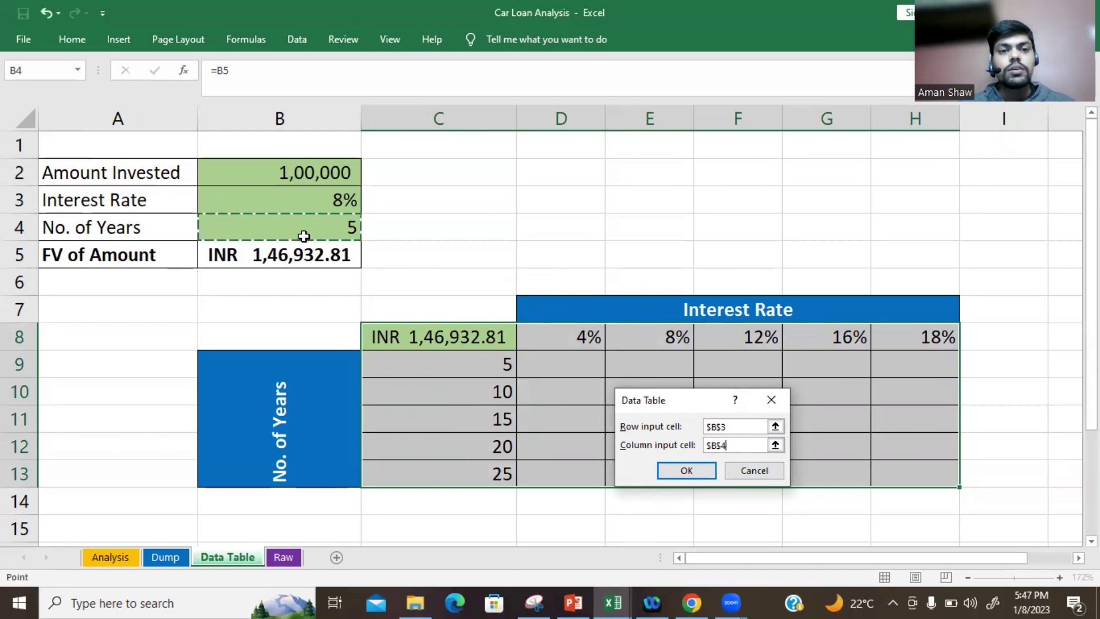
click(686, 471)
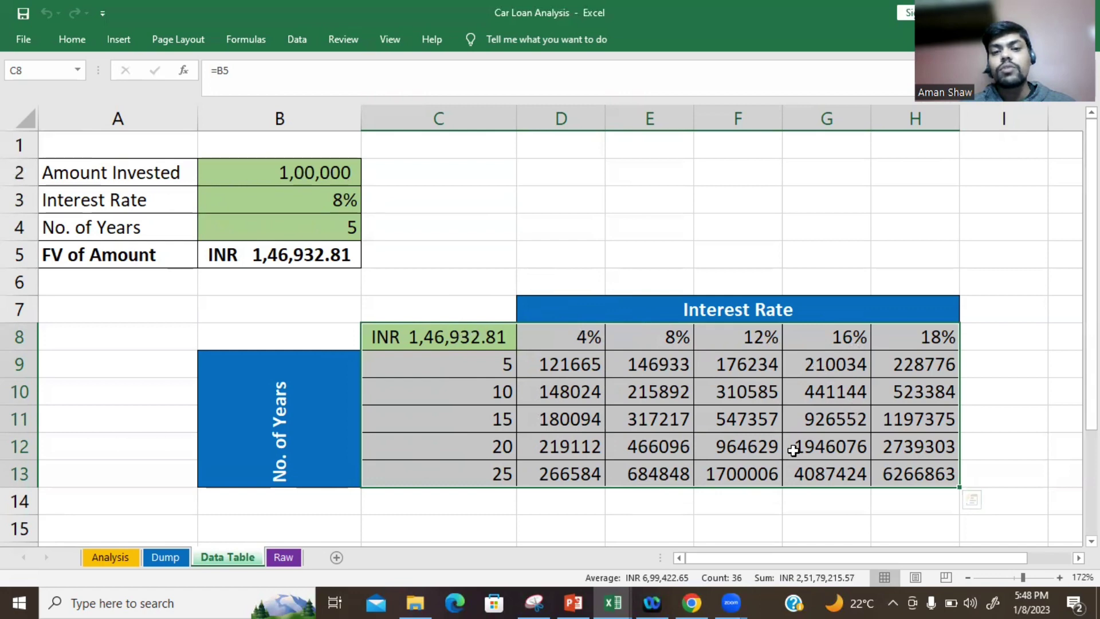
click(865, 474)
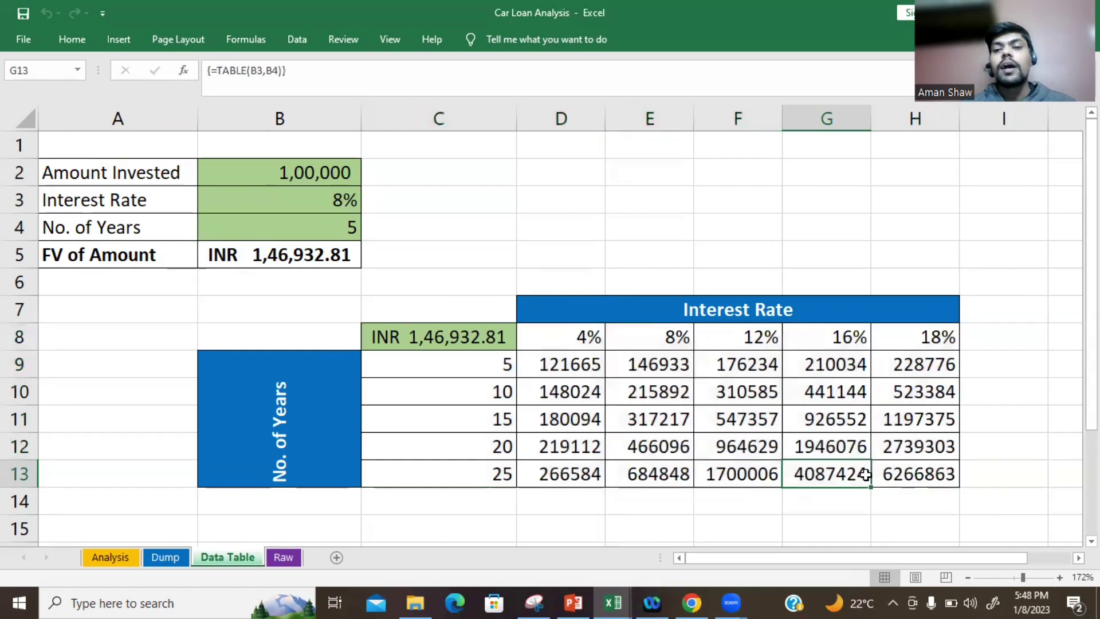
key(Left)
key(Left)
key(Left)
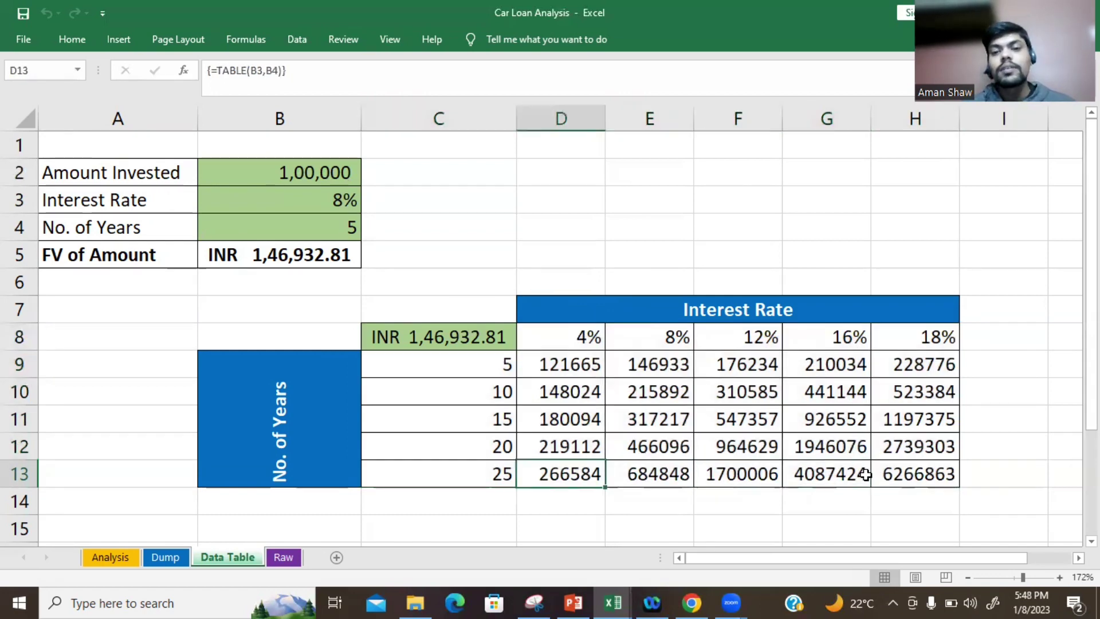
key(Right)
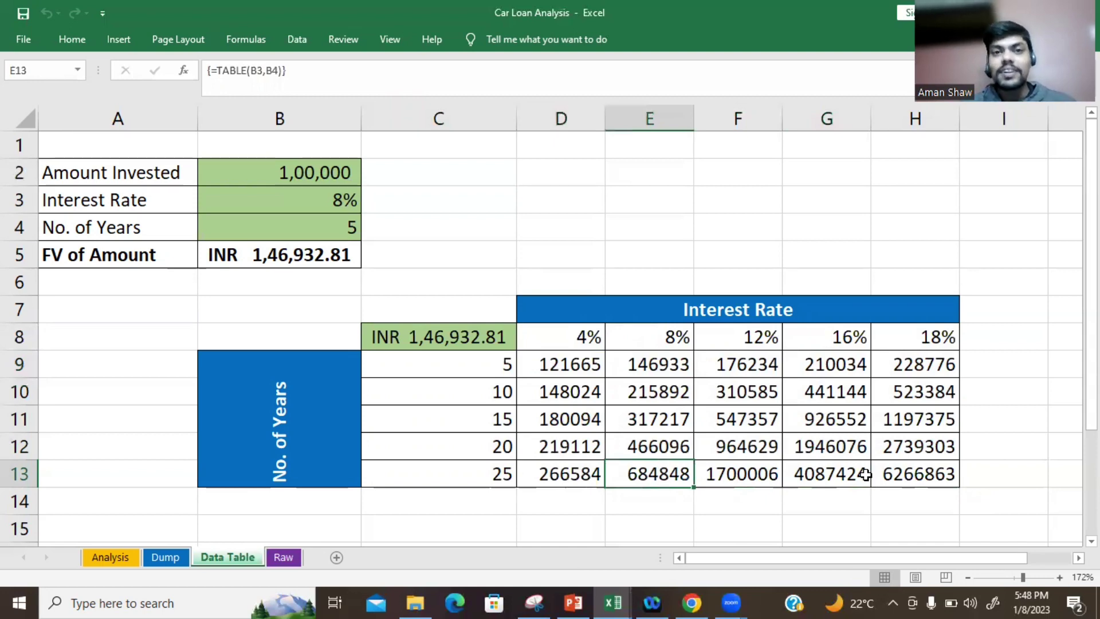
key(Left)
key(Left)
key(Right)
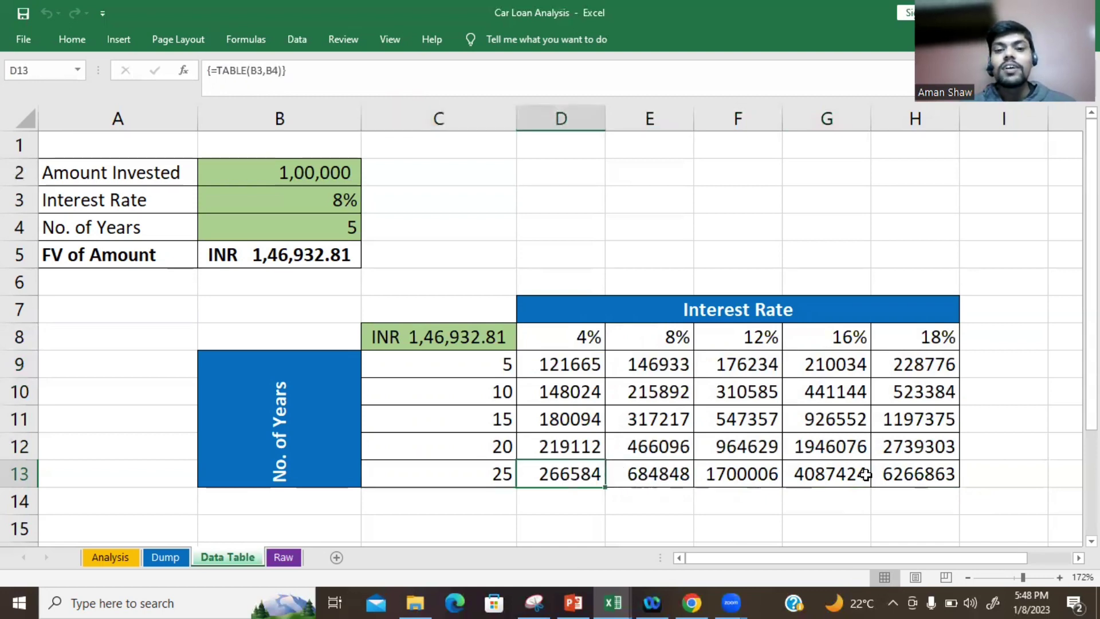
key(Right)
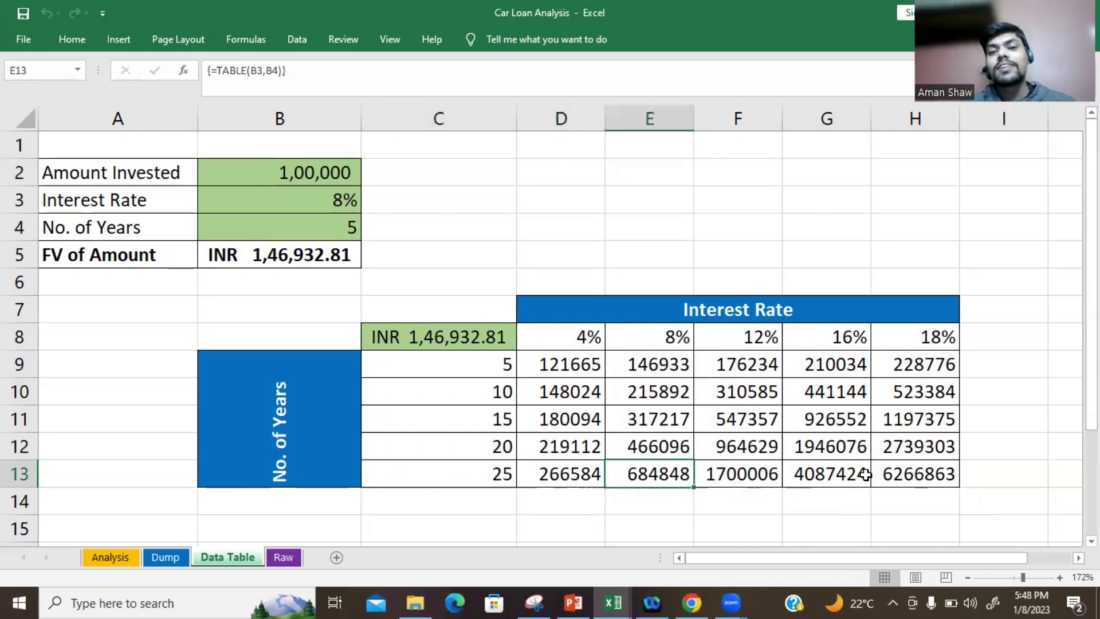
key(Right)
key(Right)
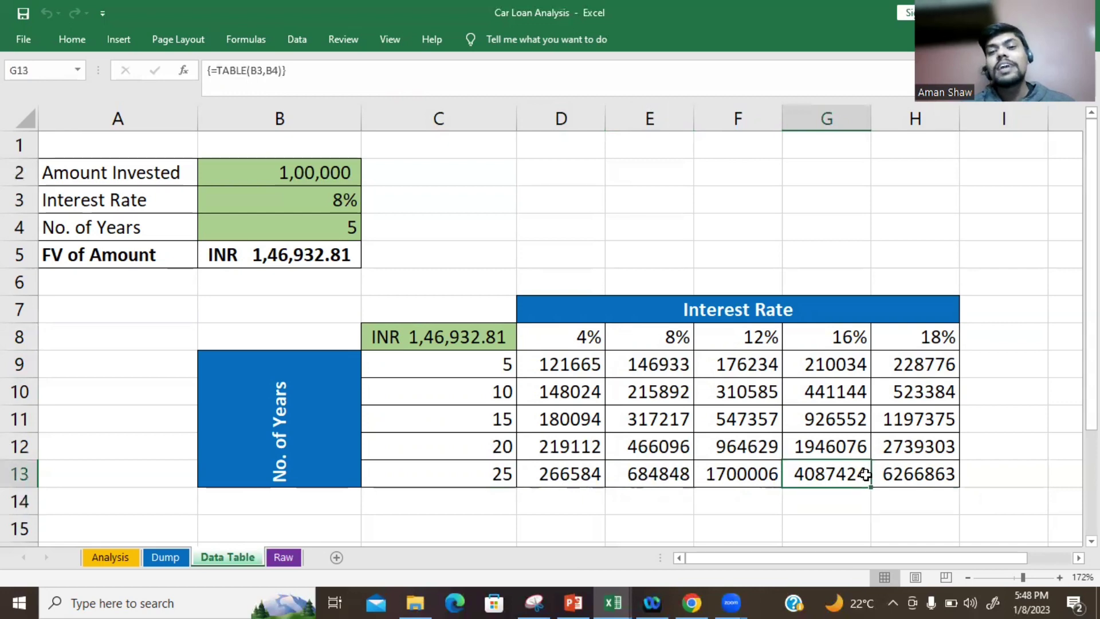
key(Up)
key(Up)
key(Up)
key(Up)
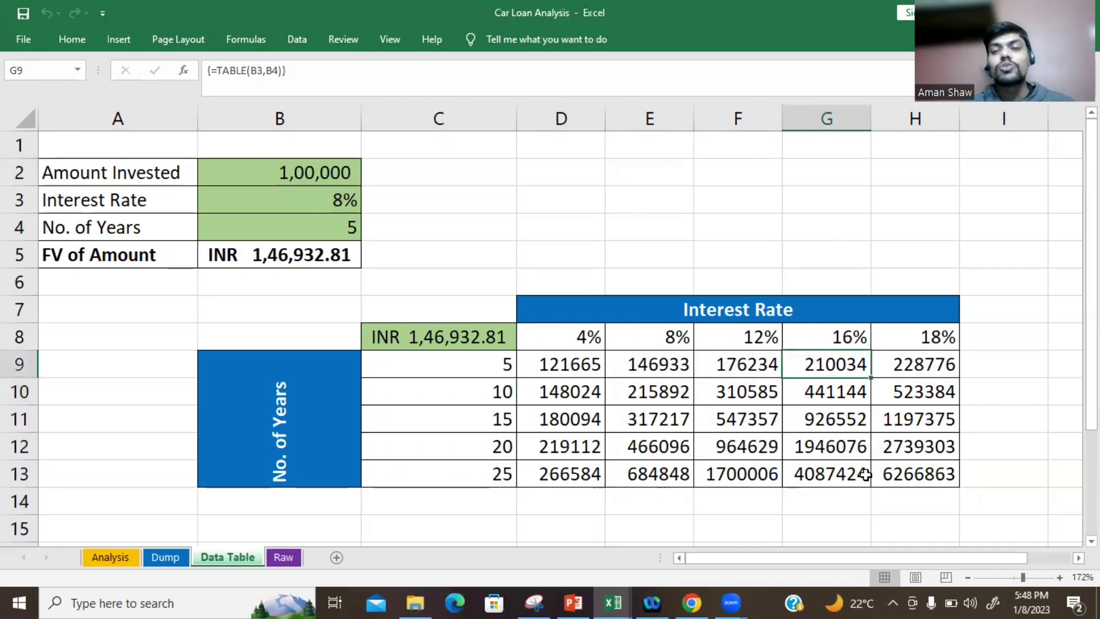
key(Up)
key(Down)
key(Down)
key(Up)
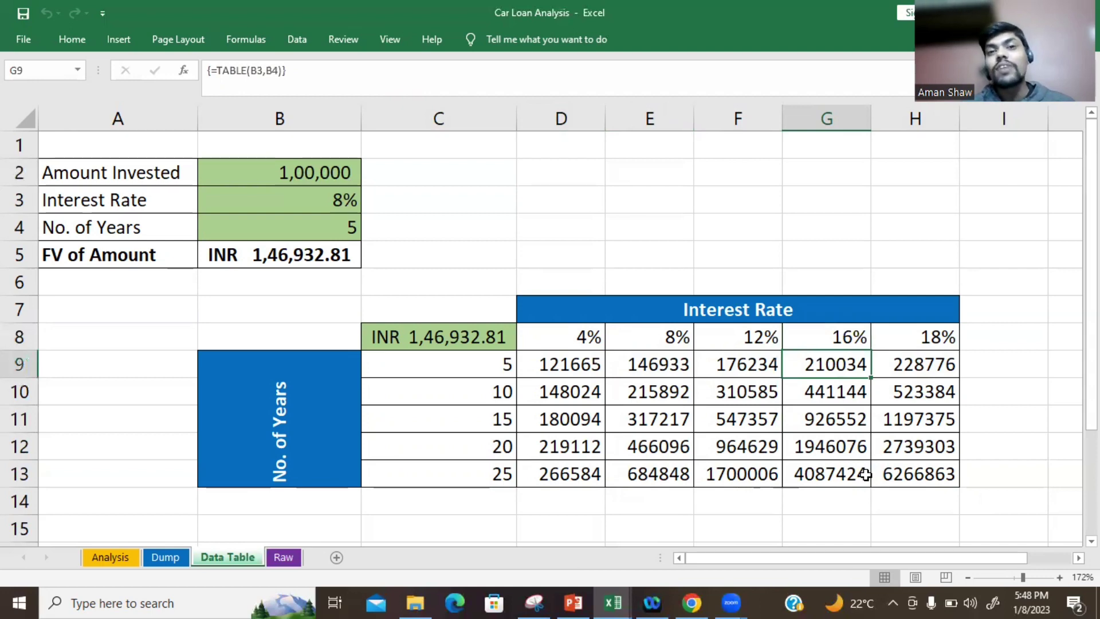
key(Down)
key(Down)
key(Down)
key(Down)
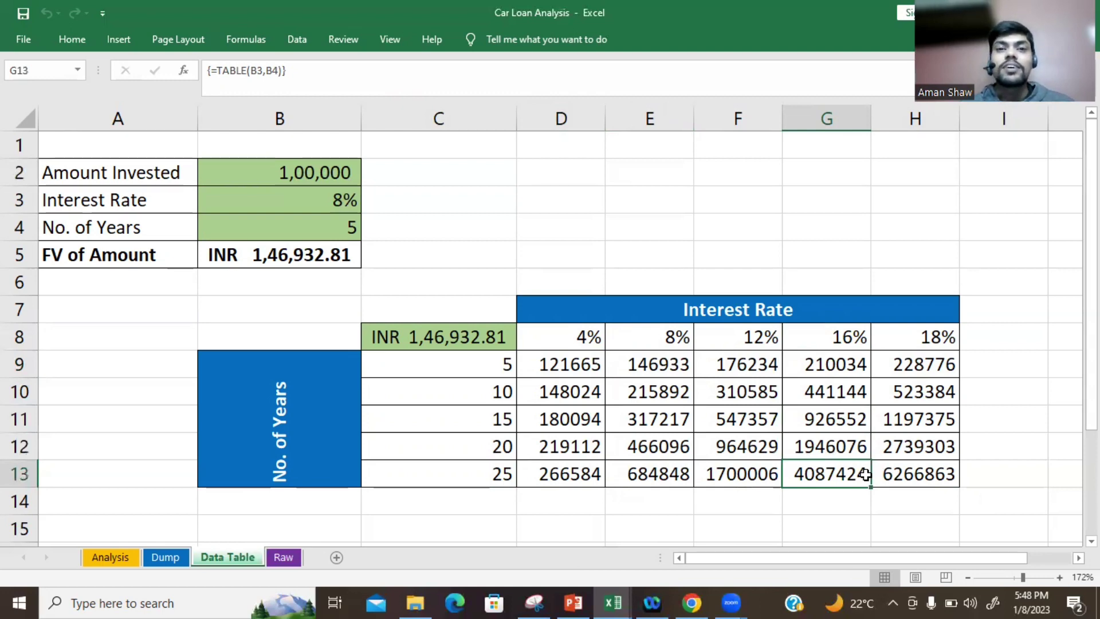
key(Left)
key(Left)
key(Left)
key(Up)
key(Up)
key(Up)
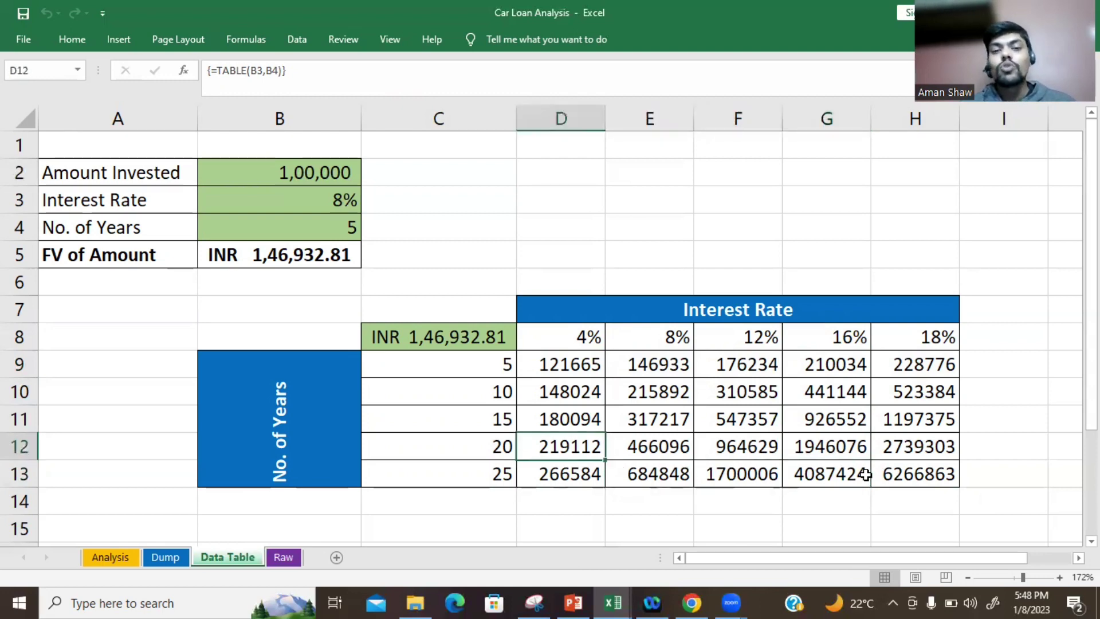
key(Up)
key(shift+Right)
key(shift+Right)
key(shift+Right)
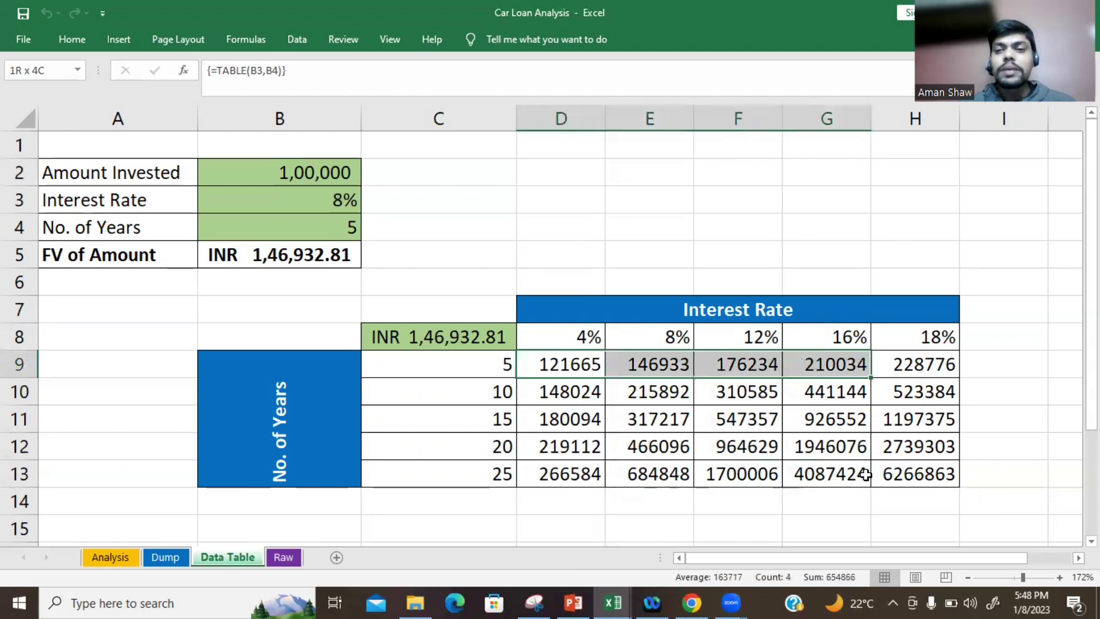
key(shift+Right)
key(shift+Down)
key(shift+Down)
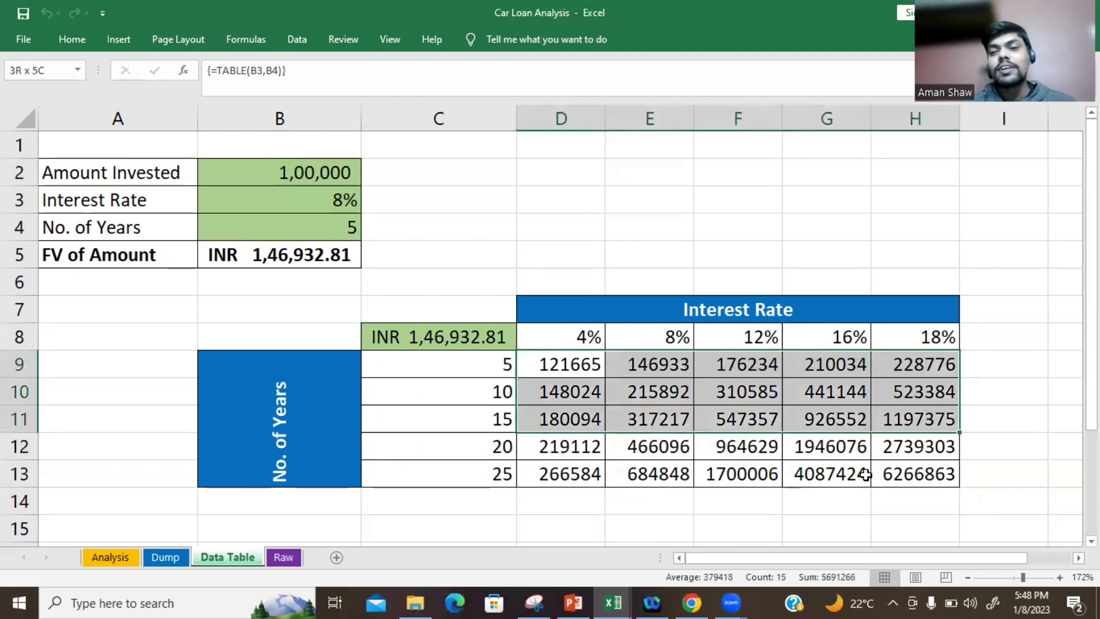
key(shift+Down)
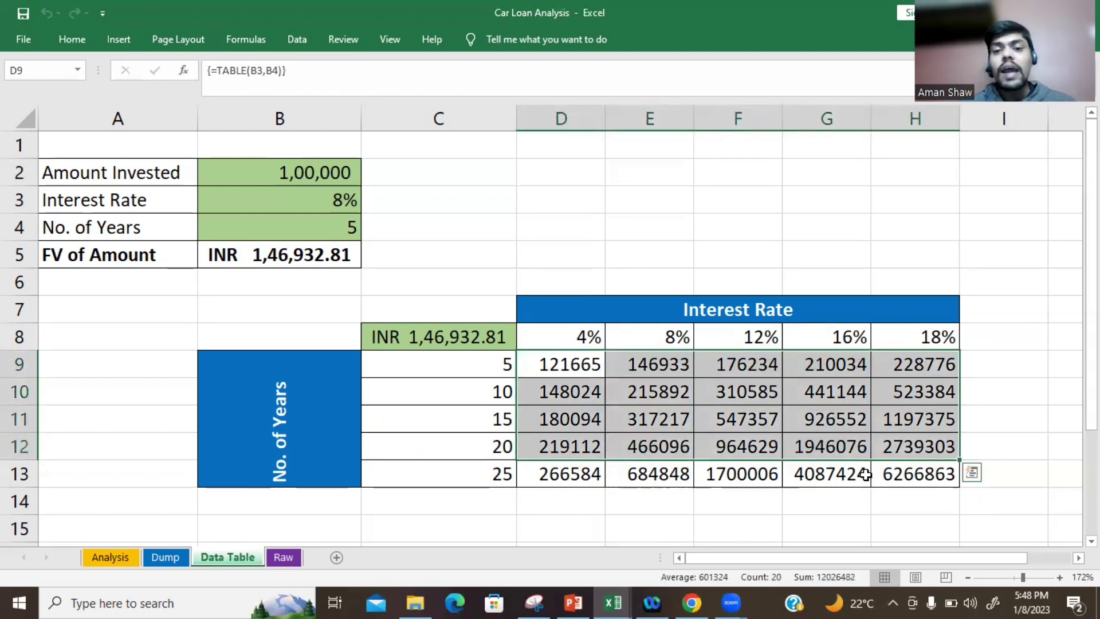
key(Up)
key(Up)
key(Left)
key(Down)
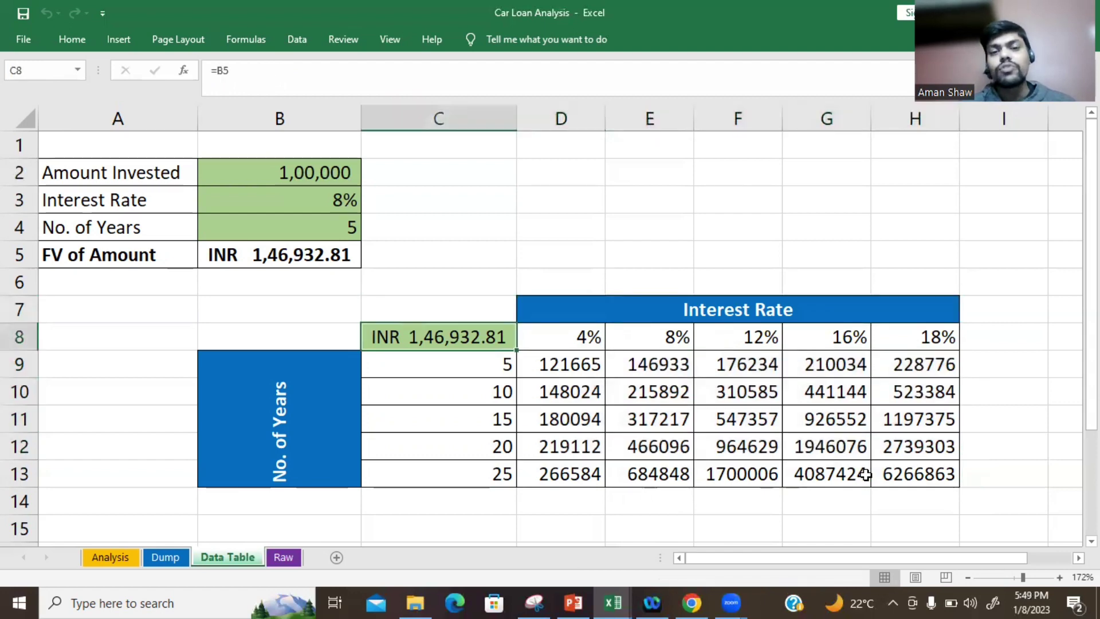
Step: Review the future value formula, the rate headers and the year values
key(Right)
key(Down)
key(Left)
key(Left)
key(Left)
key(Up)
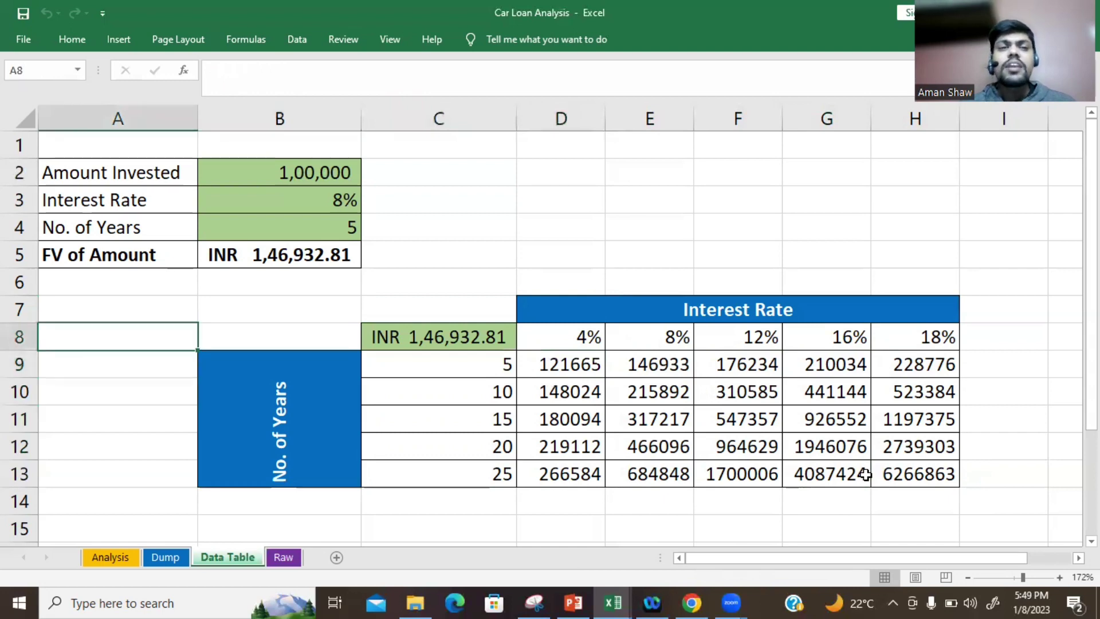
key(Up)
key(Up)
key(Up)
key(Right)
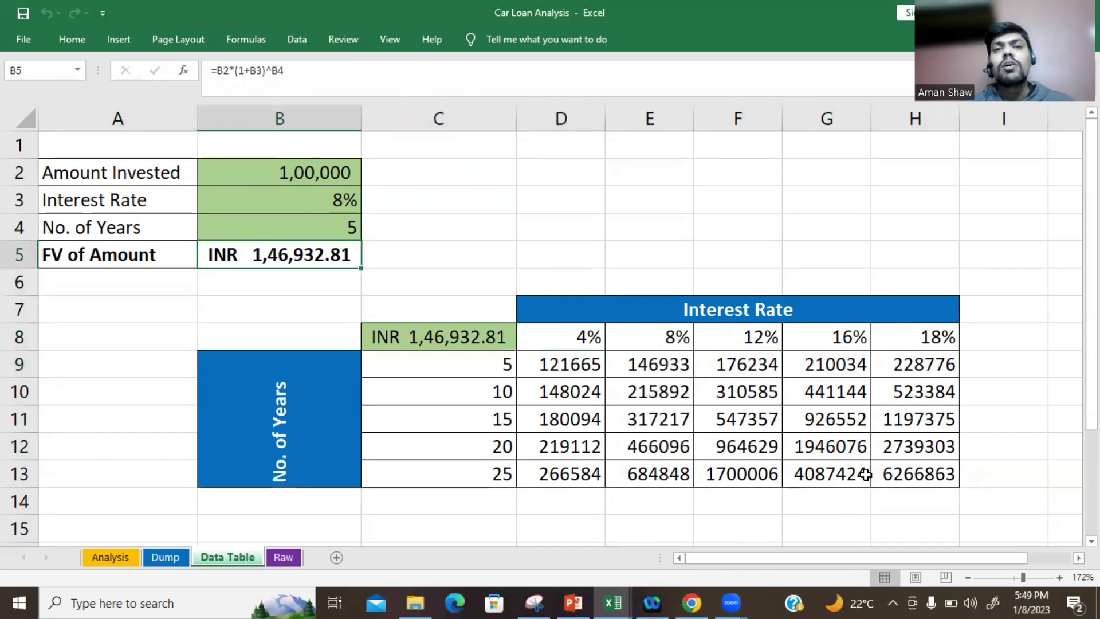
key(Right)
key(Left)
key(Right)
key(Right)
key(Right)
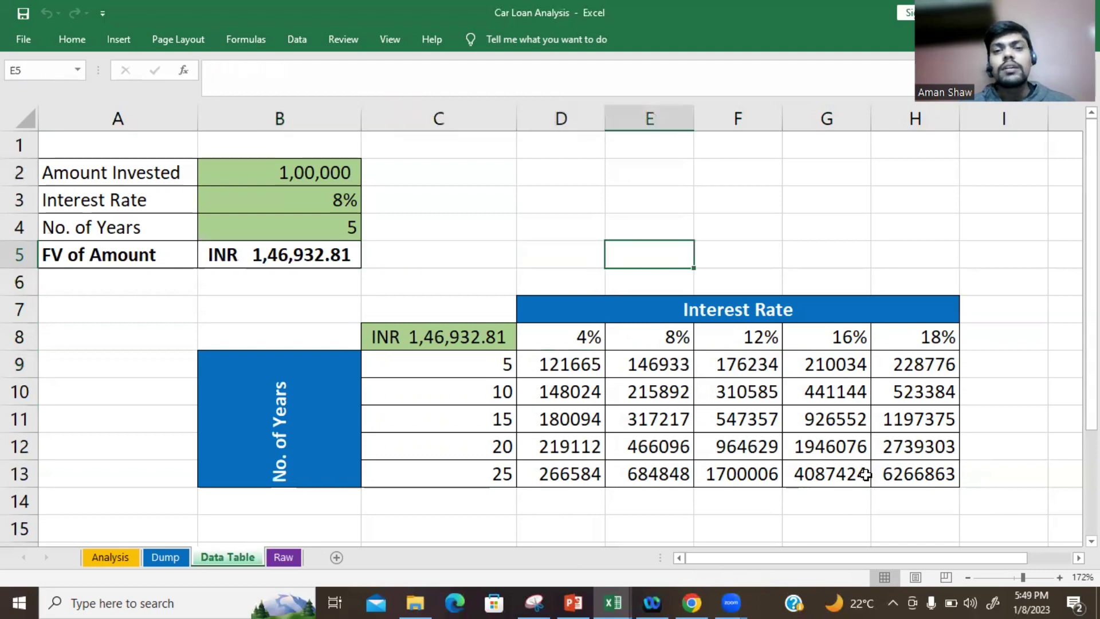
key(Down)
key(Down)
key(Down)
key(Left)
key(Right)
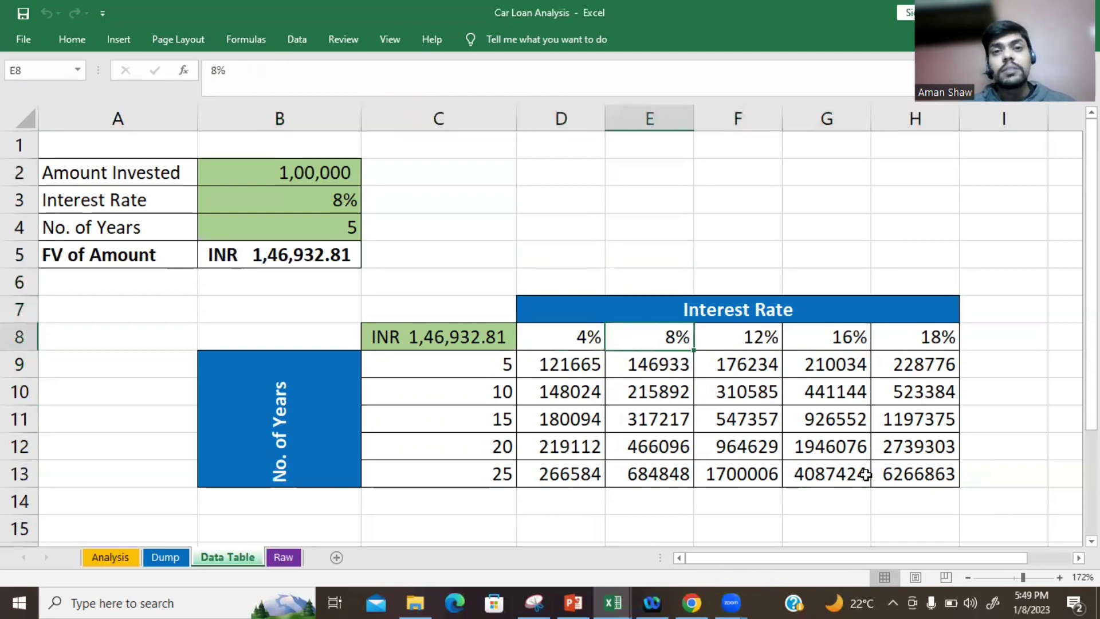
key(Right)
key(Right)
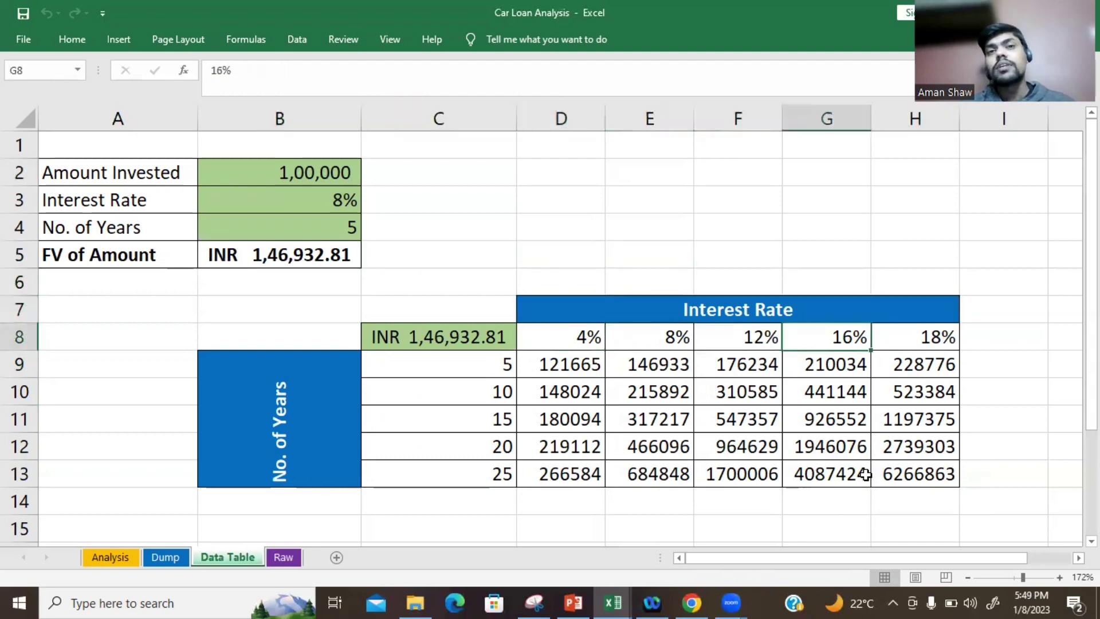
key(Left)
key(Left)
key(Left)
key(Left)
key(Down)
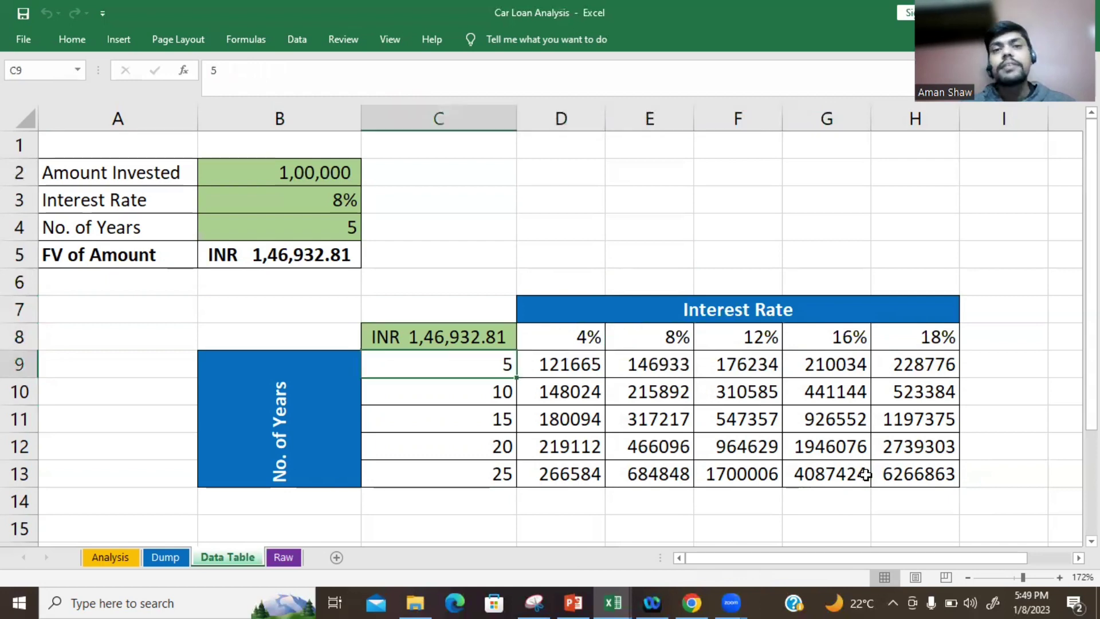
key(Right)
key(Right)
key(Right)
key(Up)
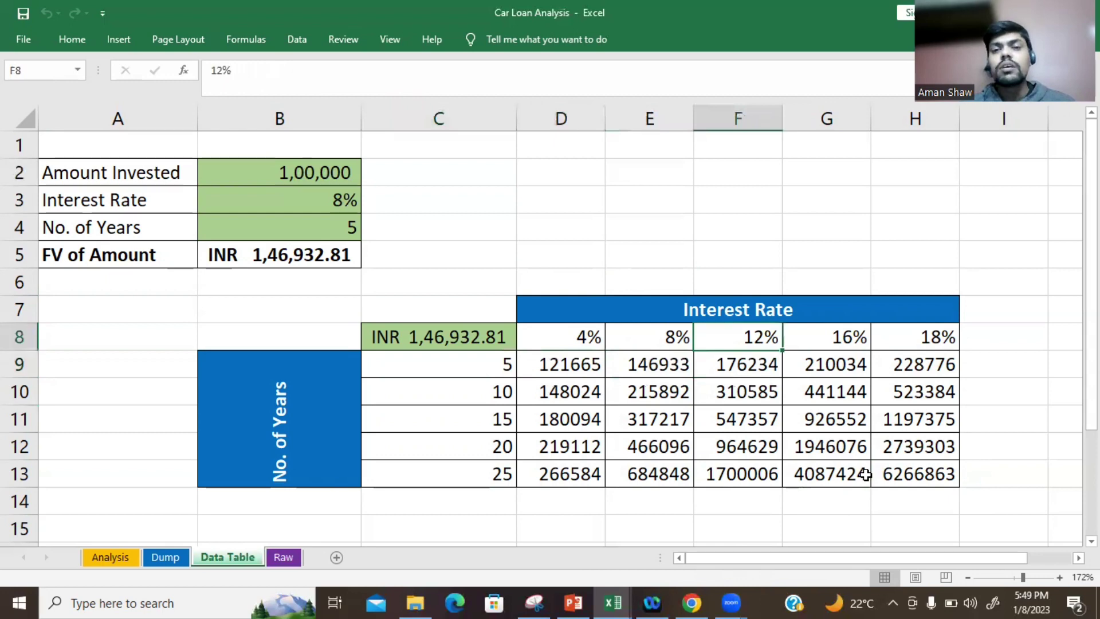
key(Right)
key(Right)
key(Left)
key(Left)
key(Left)
key(Left)
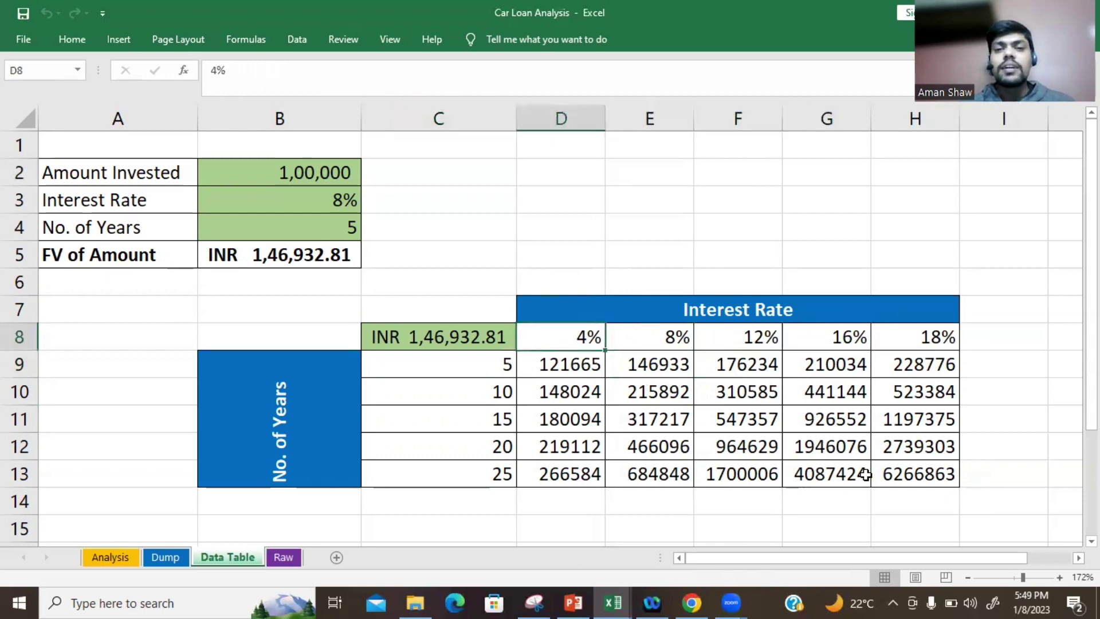
key(Right)
key(Right)
key(Right)
key(Right)
key(Right)
key(Left)
key(Left)
key(Left)
key(Left)
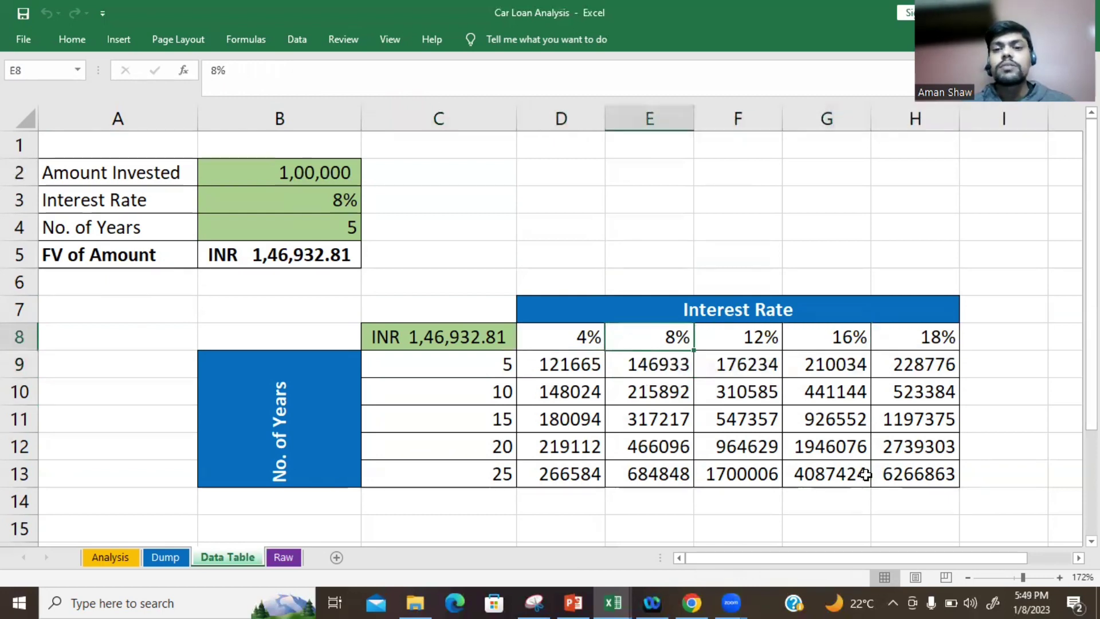
key(Right)
key(Right)
key(Left)
key(Left)
key(Right)
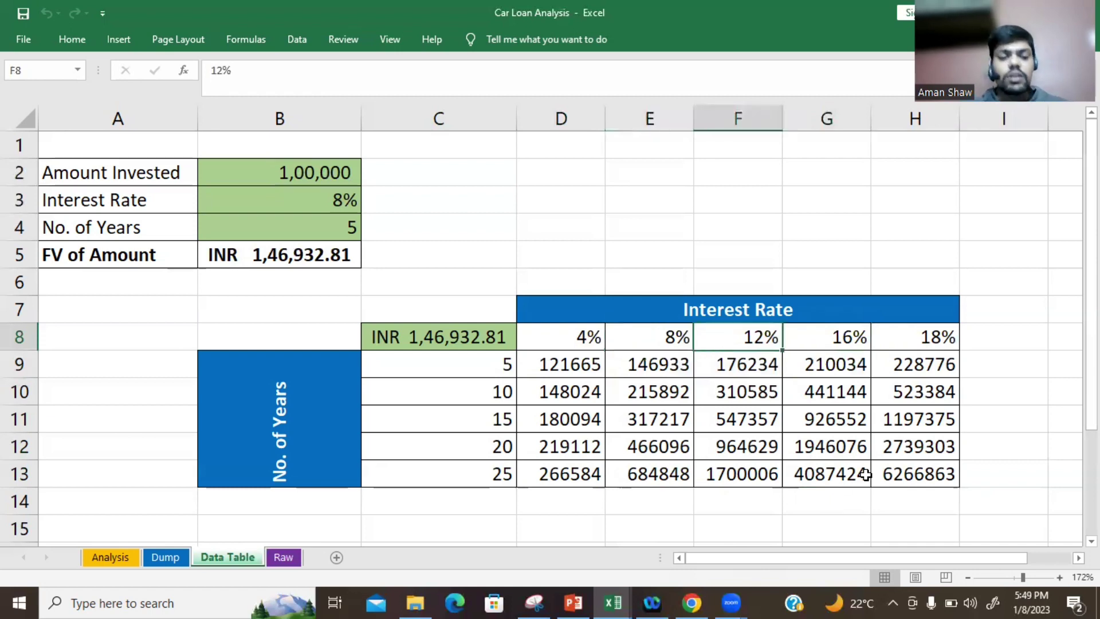
Step: Change the 12% rate header to 14% and the 18% header to 20%
text(14)
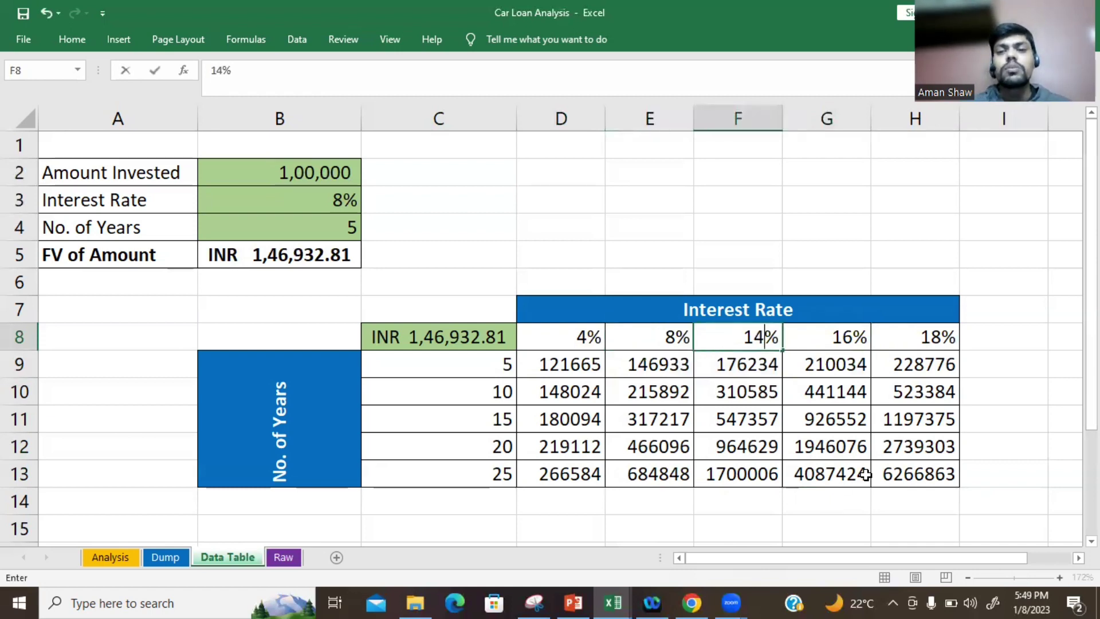
key(Right)
key(Right)
text(20)
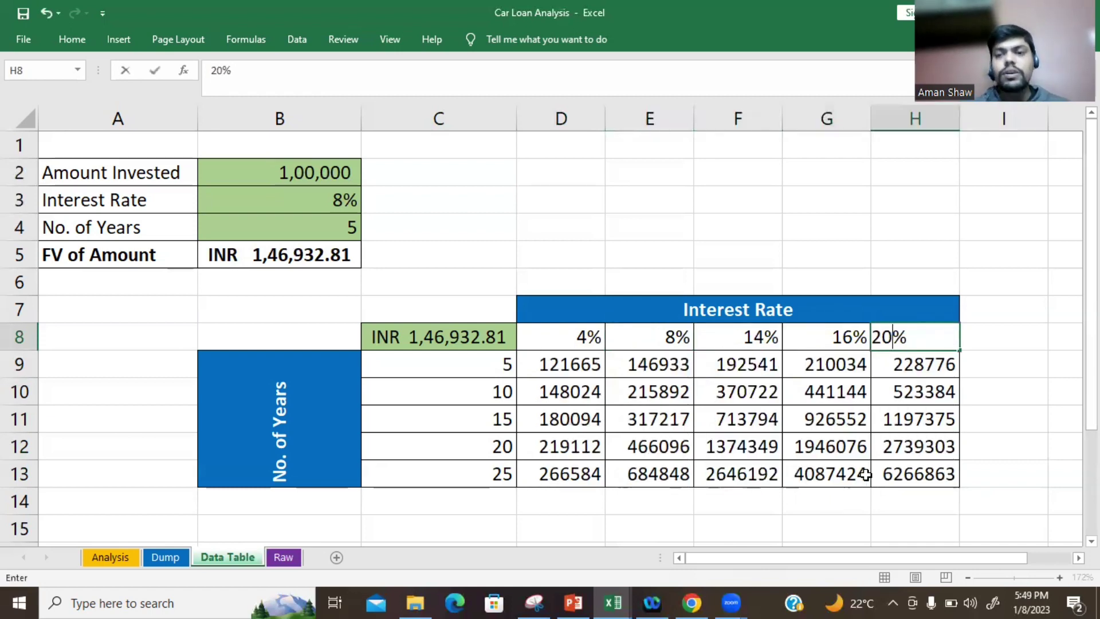
key(Return)
key(Up)
key(Up)
key(Up)
key(Up)
key(Up)
key(Up)
key(Up)
key(Up)
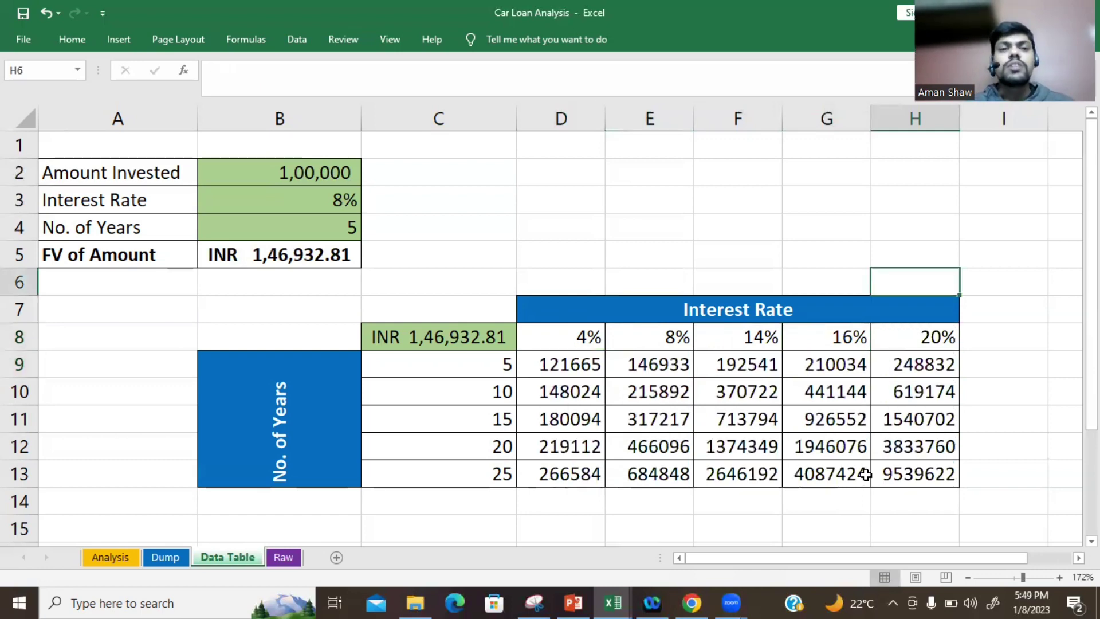
key(Left)
key(Left)
key(Left)
key(Left)
key(Left)
key(Left)
key(Down)
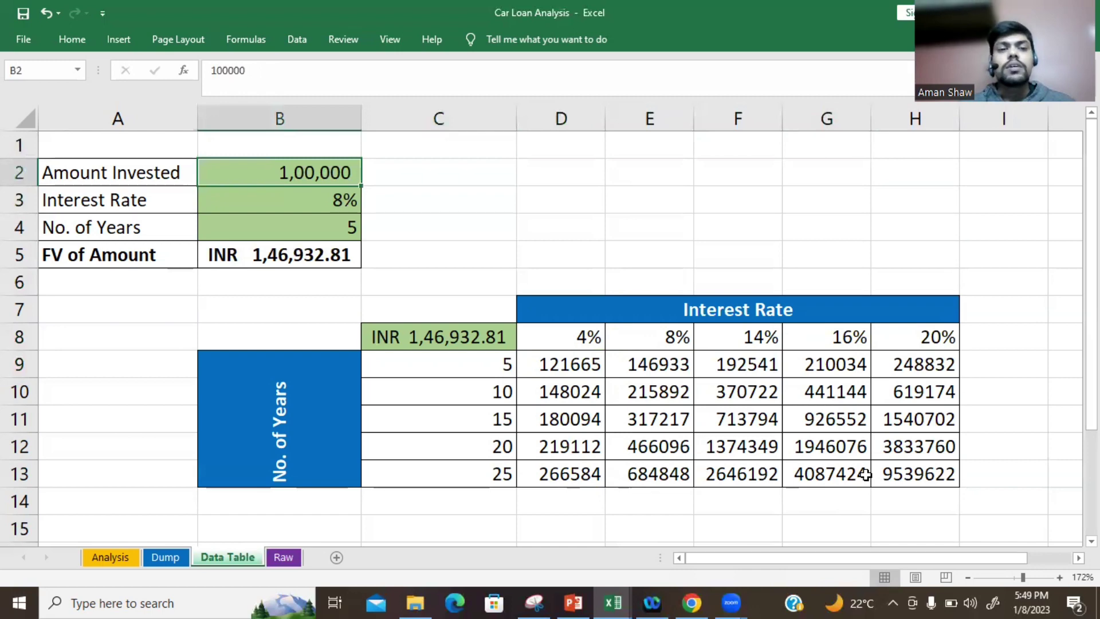
Step: Enter 60000 as the amount invested in B2
text(60)
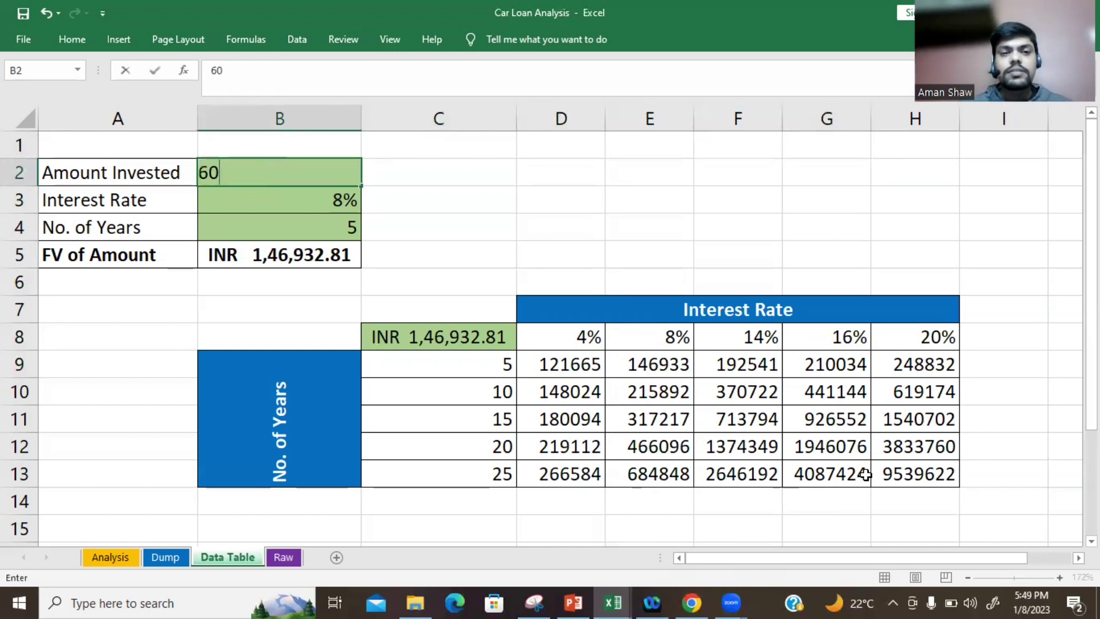
text(000)
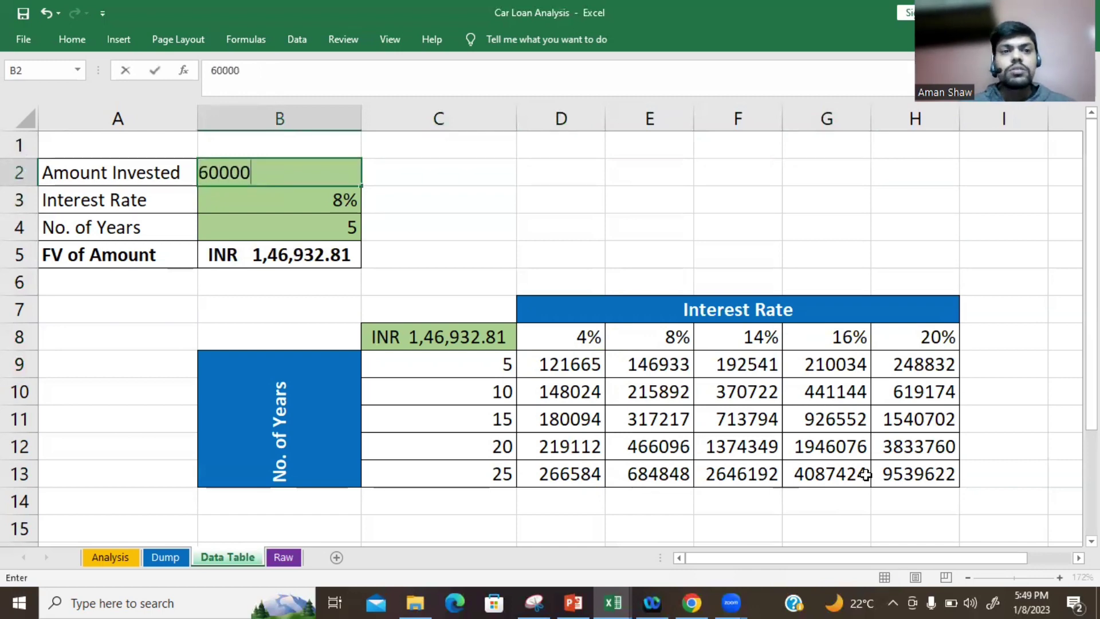
key(Return)
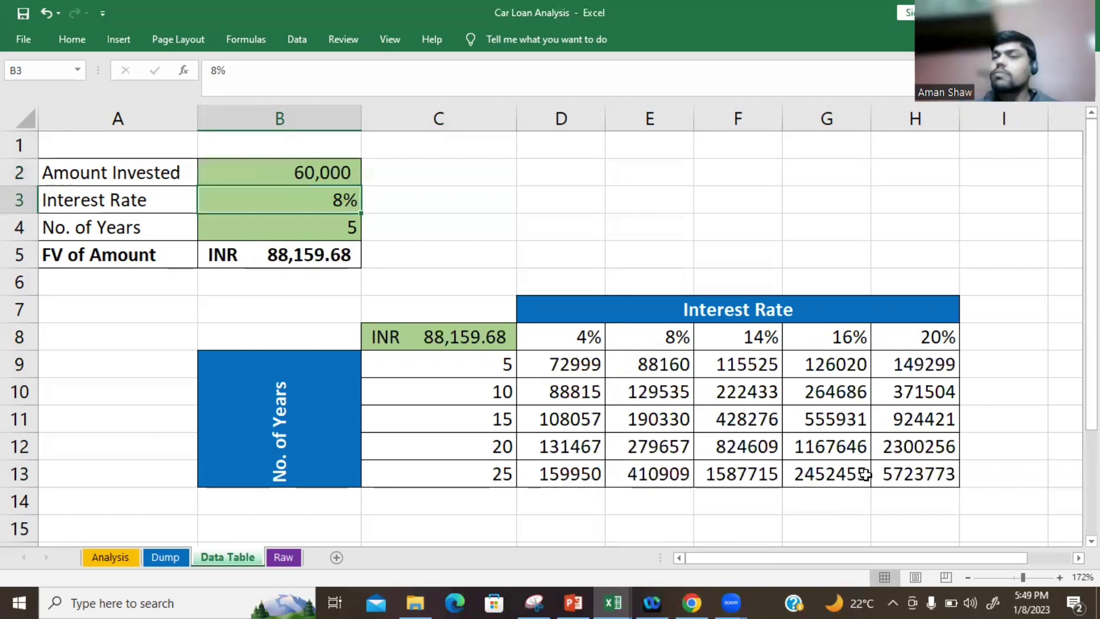